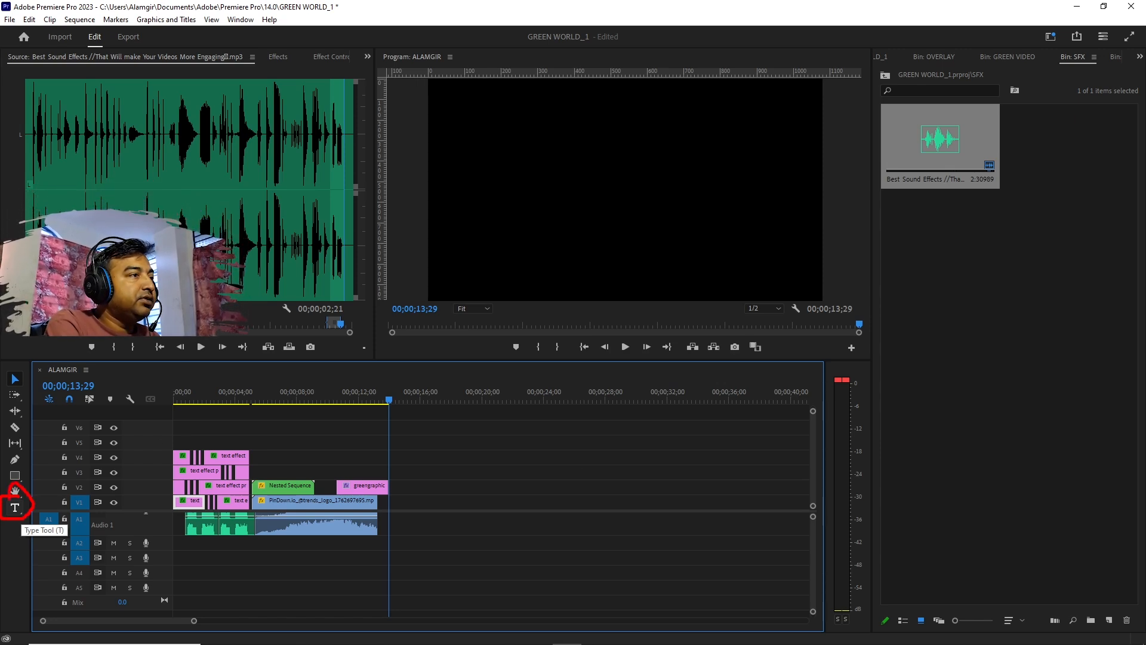
# Step: Add a "green graphics" text layer to the program frame at 00;00;13;29 and select it
pyautogui.click(15, 507)
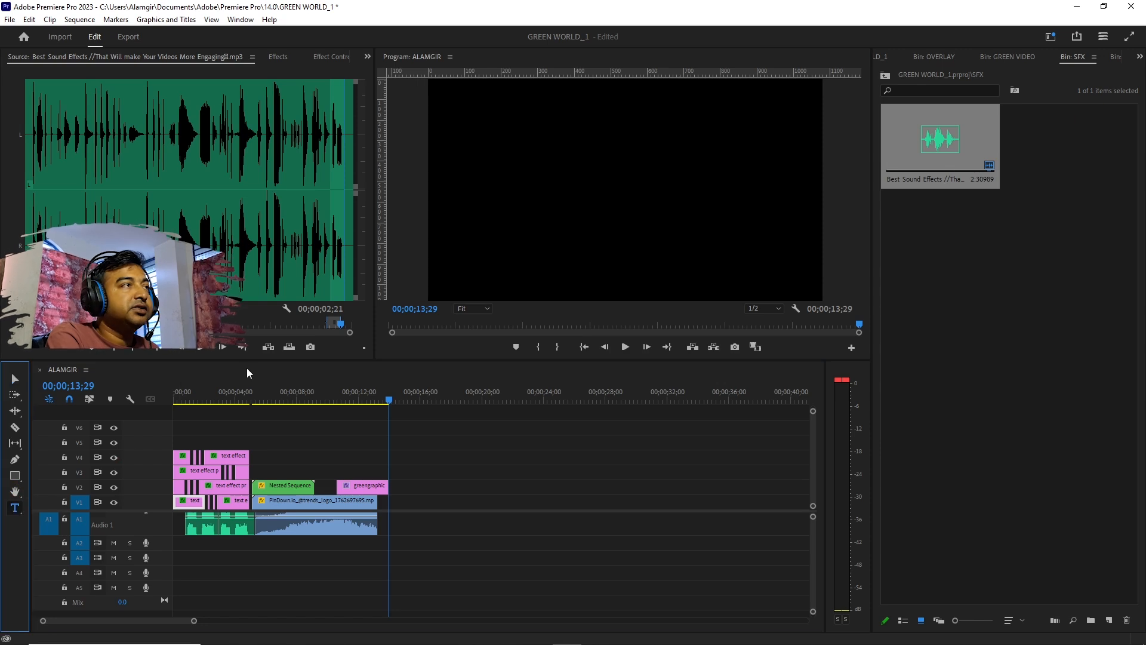
pyautogui.click(557, 177)
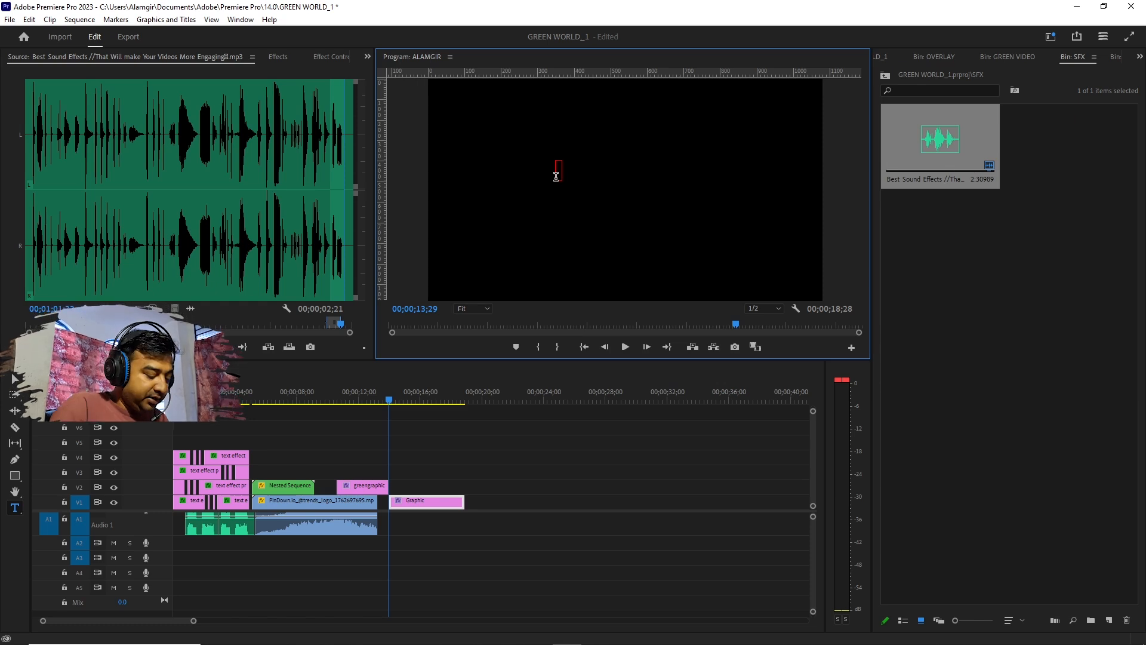
pyautogui.write('gree')
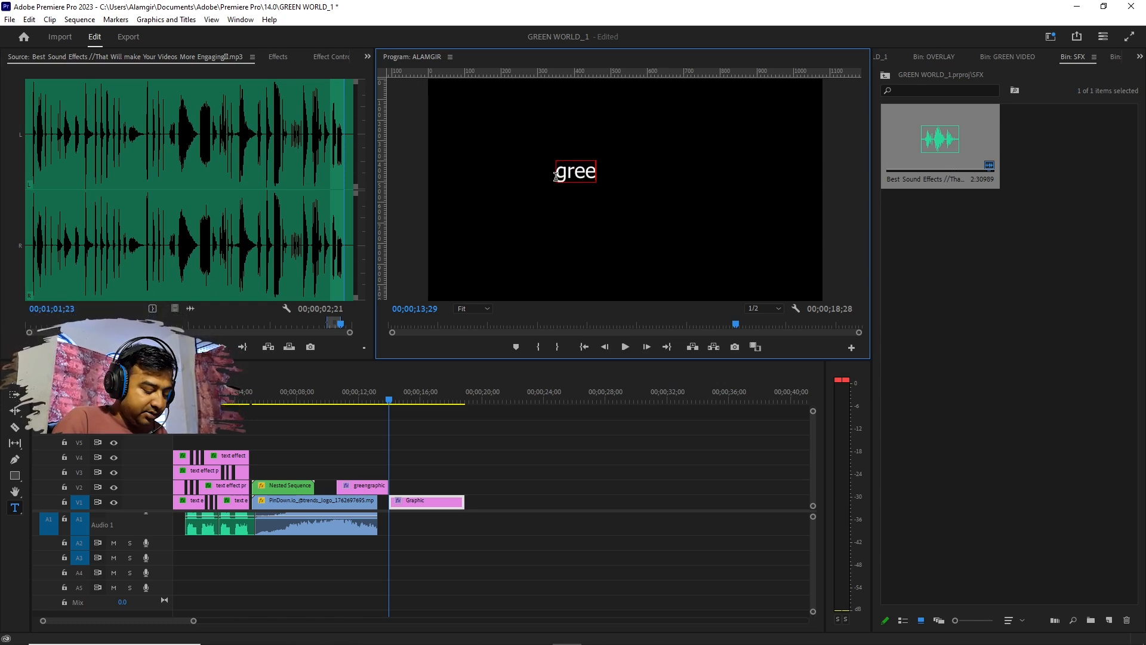
pyautogui.write('n gr')
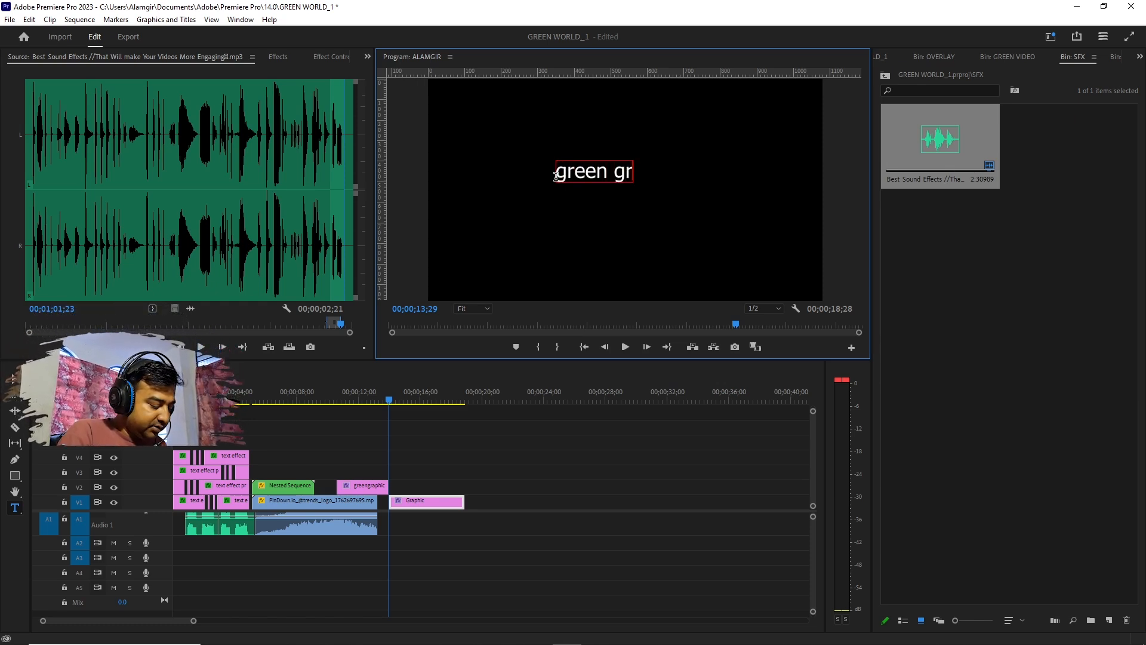
pyautogui.write('aphi')
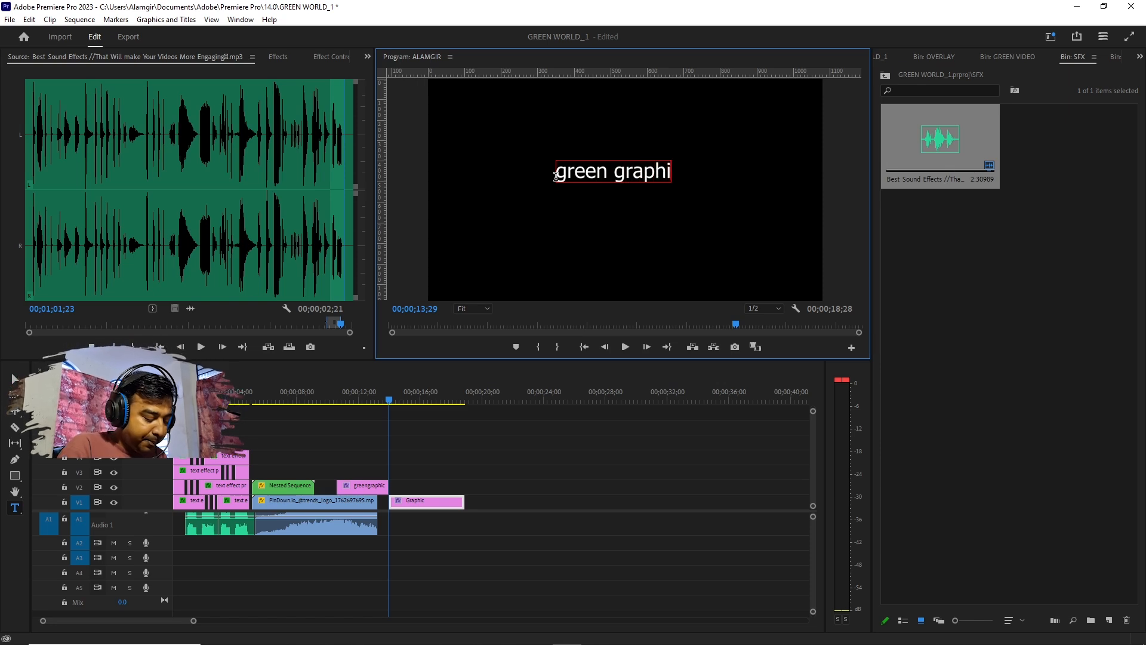
pyautogui.write('cs')
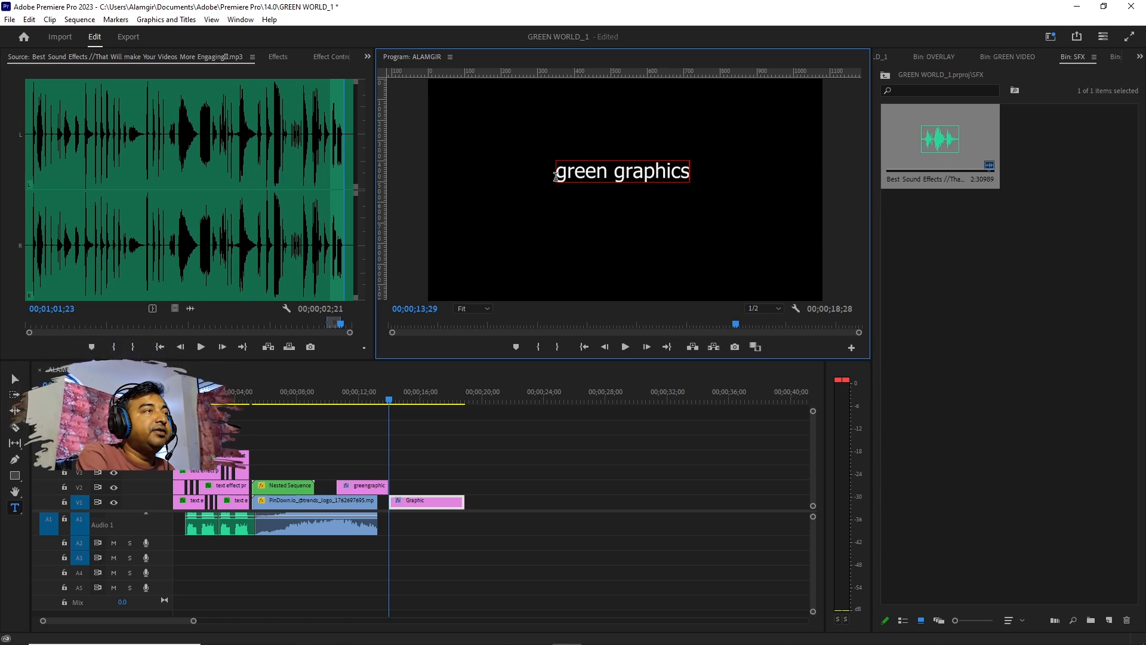
pyautogui.click(15, 380)
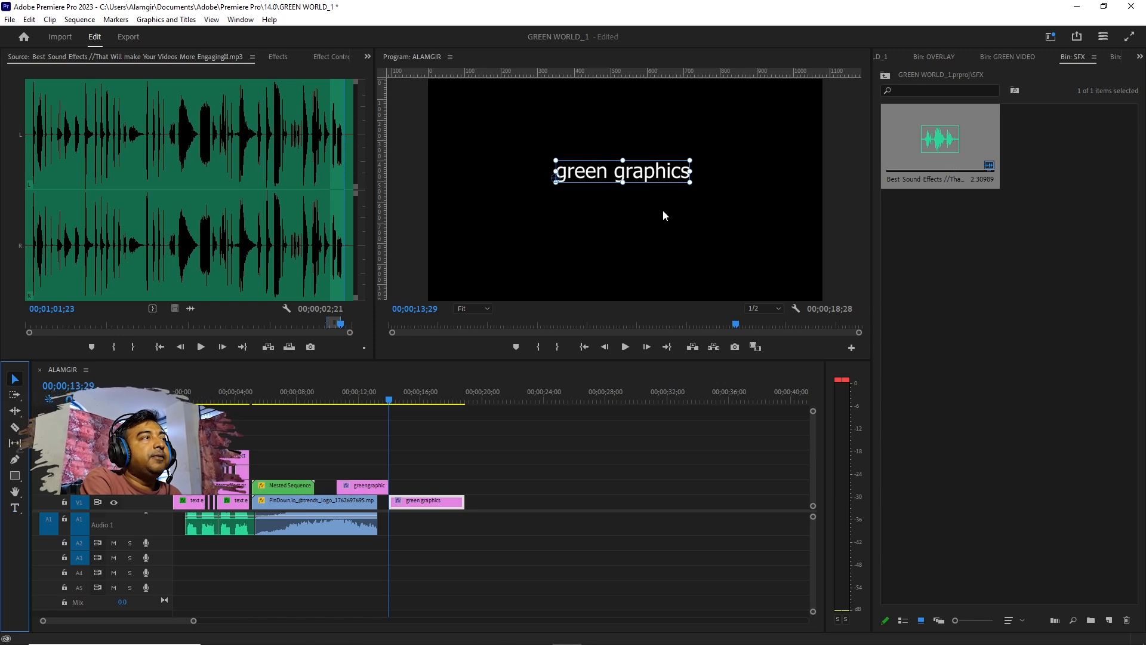
pyautogui.click(560, 180)
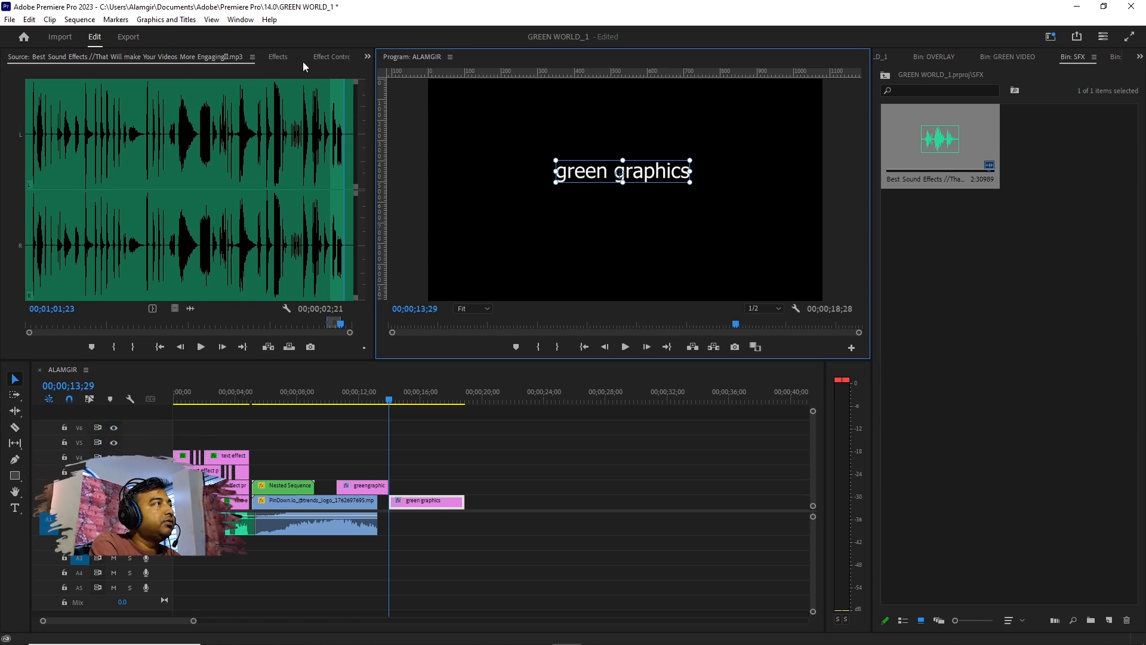
# Step: Examine the green graphics text layer's font, fill and stroke settings in Effect Controls, then collapse them
pyautogui.click(333, 59)
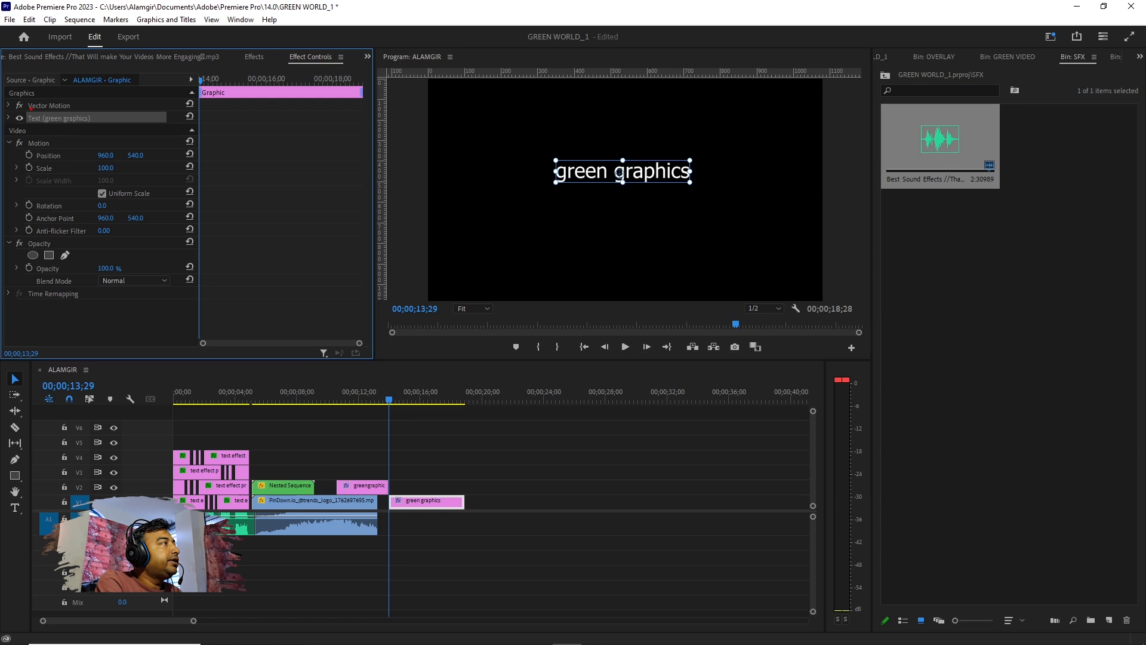
pyautogui.moveTo(31, 108)
pyautogui.mouseDown()
pyautogui.moveTo(6, 120)
pyautogui.moveTo(62, 135)
pyautogui.moveTo(167, 136)
pyautogui.moveTo(173, 112)
pyautogui.moveTo(61, 107)
pyautogui.mouseUp()
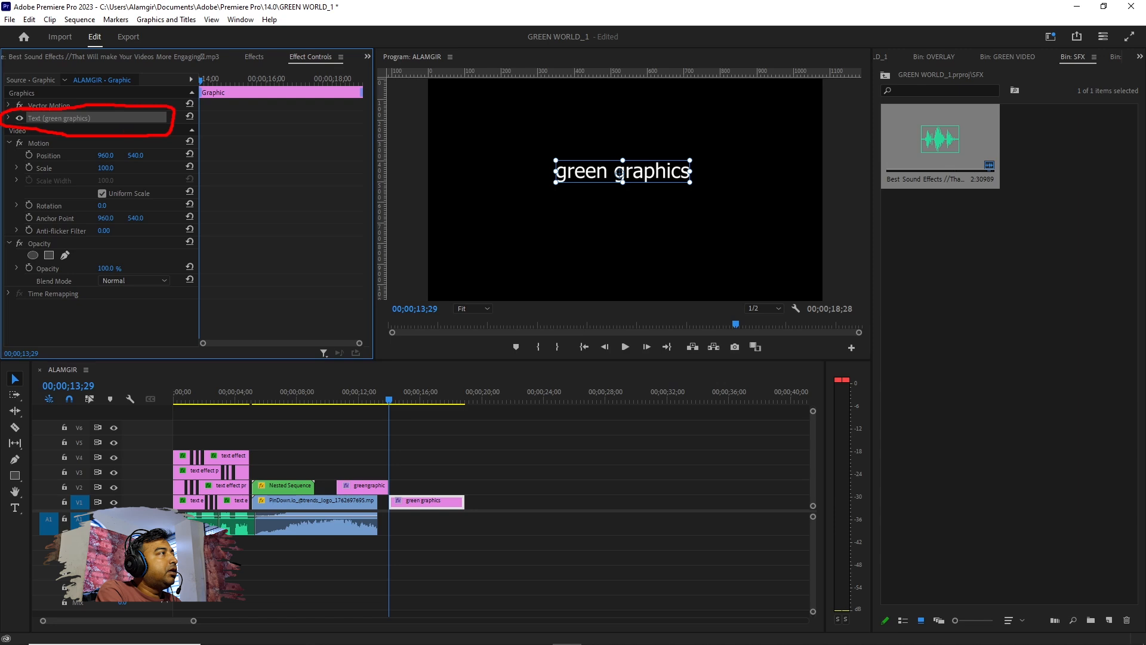
pyautogui.click(8, 120)
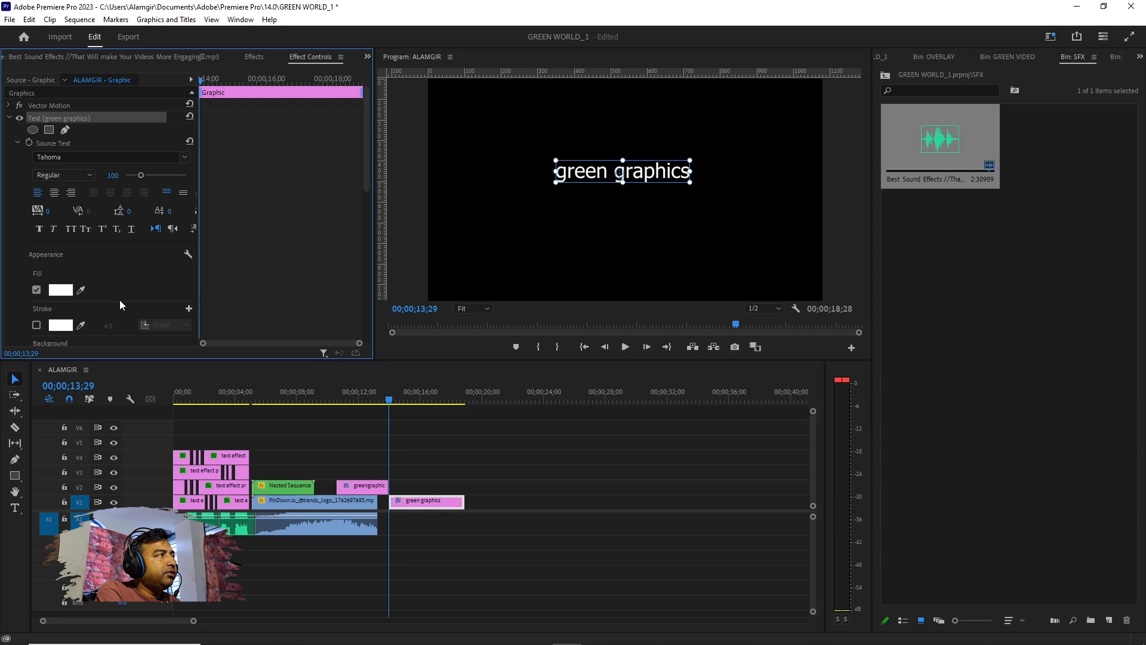
pyautogui.click(9, 118)
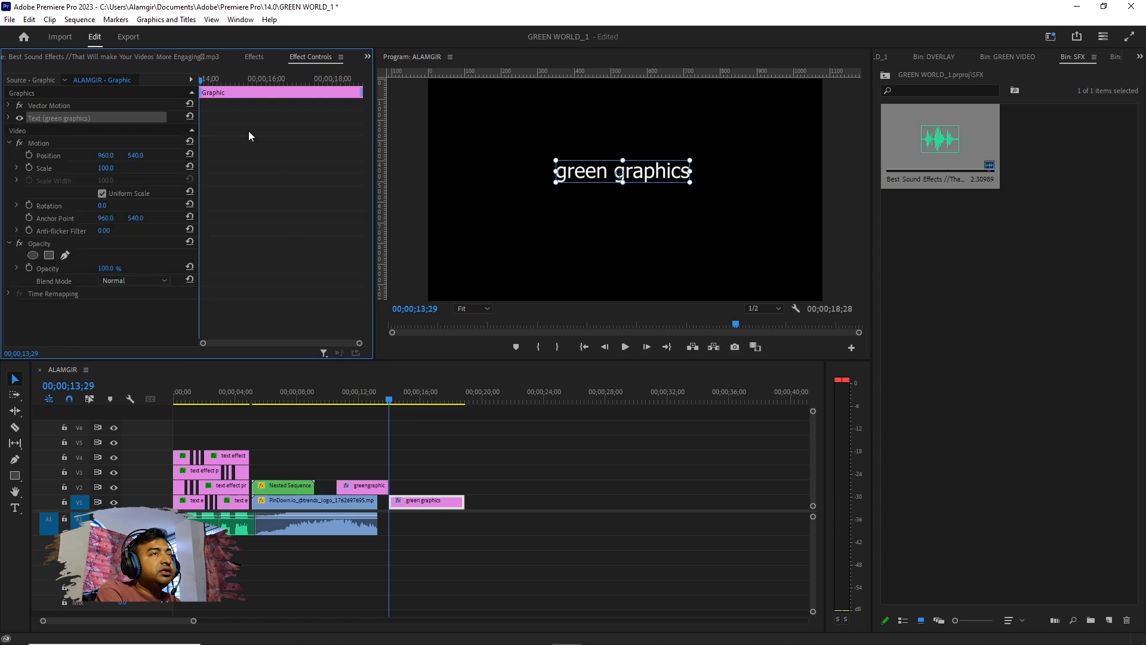
pyautogui.click(1141, 58)
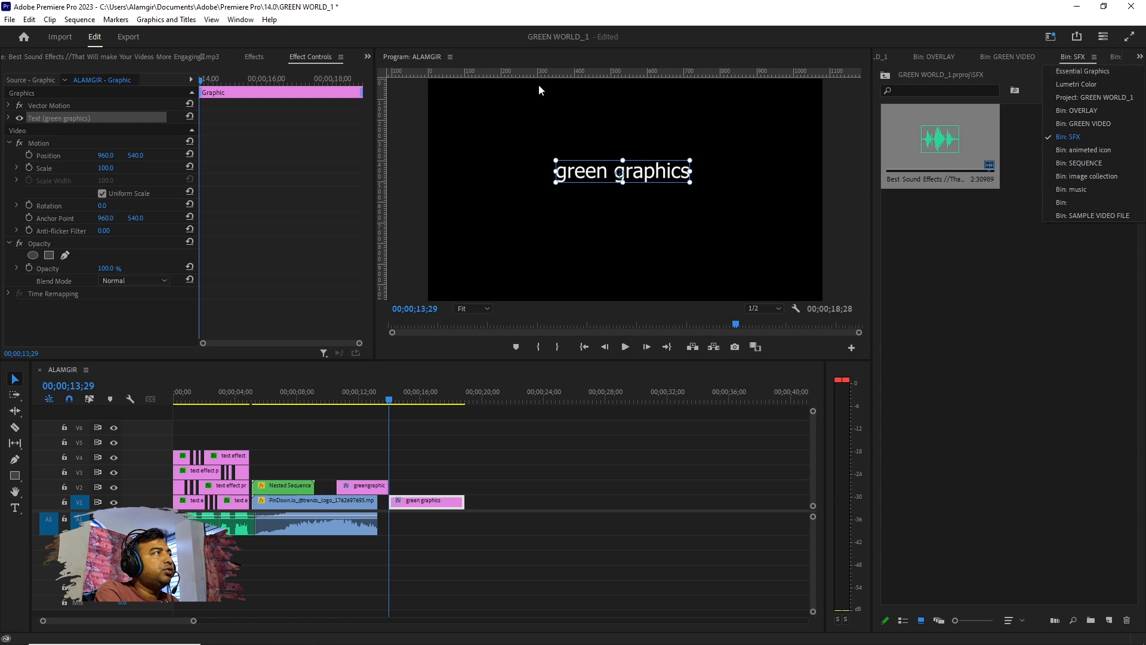
pyautogui.moveTo(235, 16)
pyautogui.mouseDown()
pyautogui.moveTo(247, 36)
pyautogui.moveTo(263, 4)
pyautogui.moveTo(232, 3)
pyautogui.mouseUp()
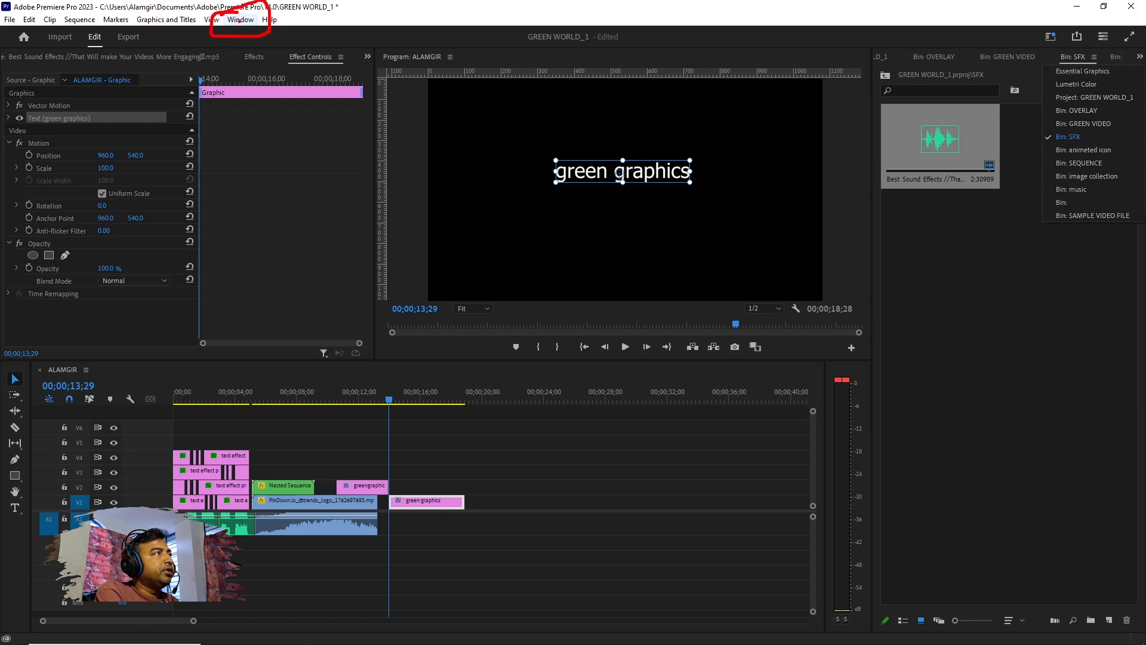
pyautogui.press('Escape')
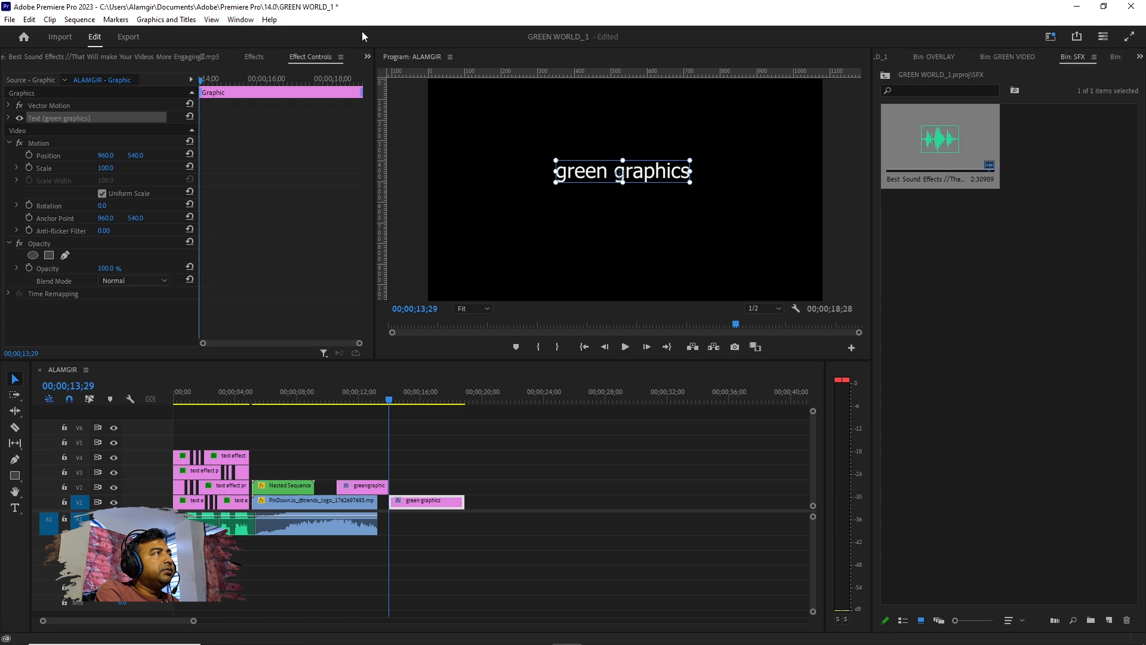
pyautogui.click(241, 19)
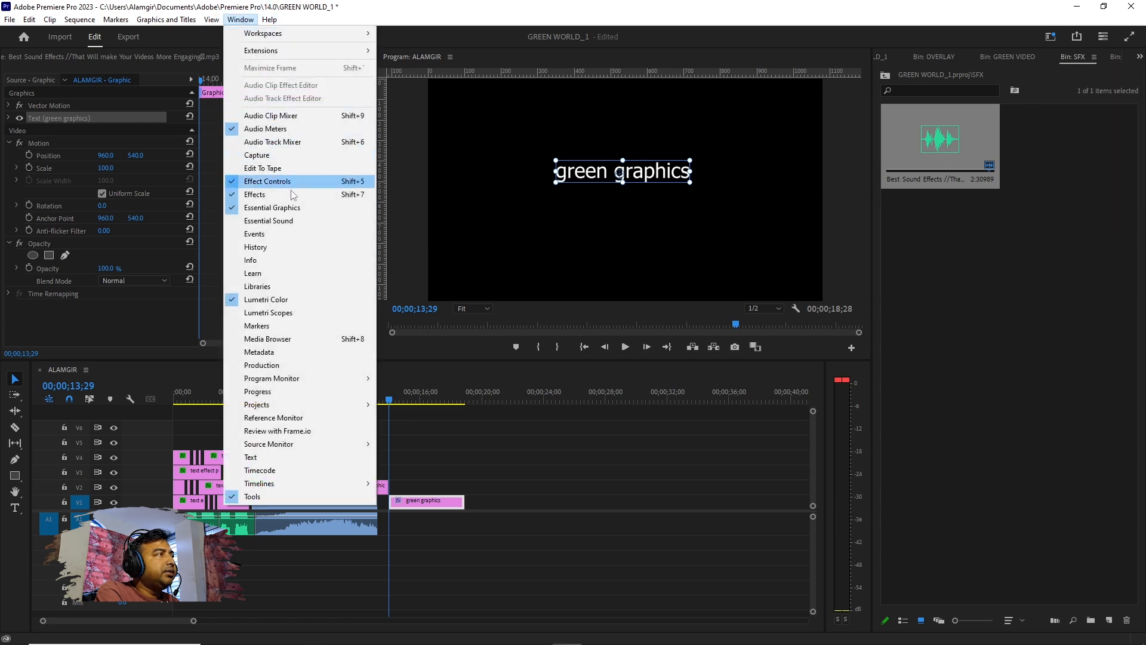
pyautogui.moveTo(276, 194)
pyautogui.mouseDown()
pyautogui.moveTo(219, 203)
pyautogui.moveTo(369, 233)
pyautogui.moveTo(338, 191)
pyautogui.moveTo(245, 193)
pyautogui.mouseUp()
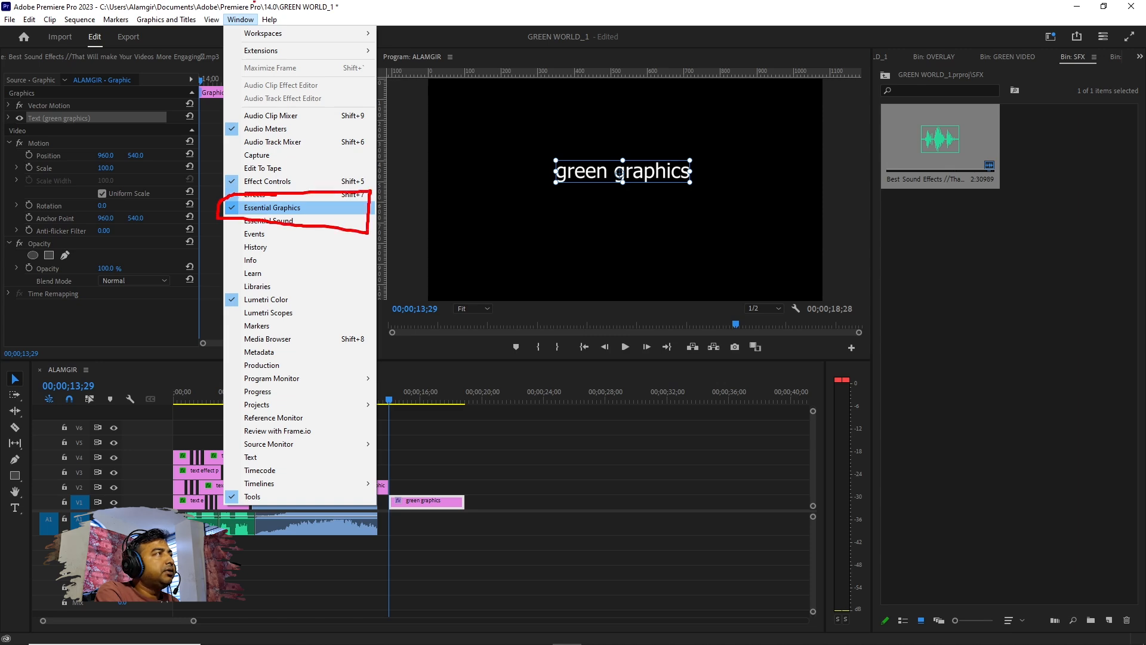
pyautogui.click(277, 206)
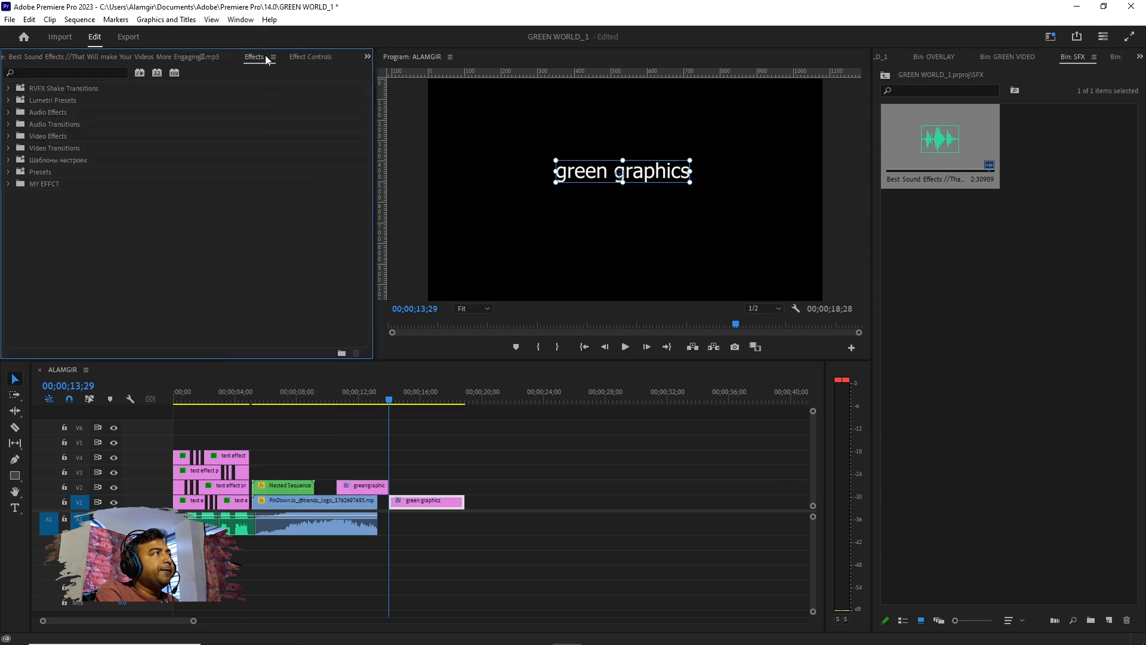
pyautogui.click(241, 21)
pyautogui.click(525, 30)
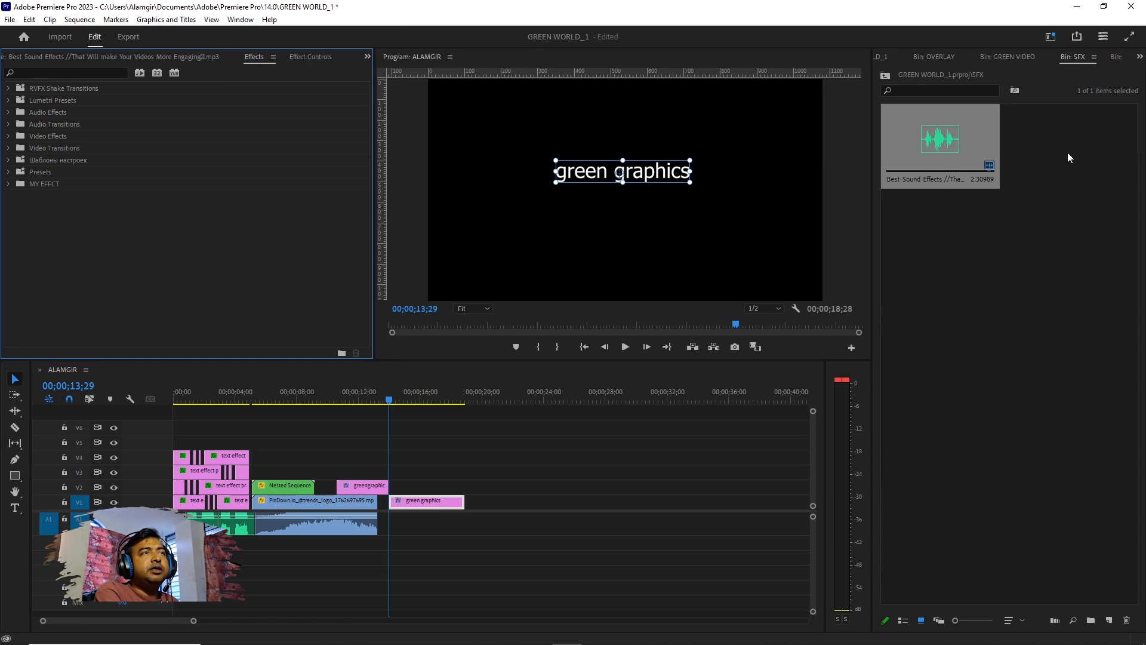
# Step: In Essential Graphics, set the green graphics text's font to University and centre it horizontally in the frame
pyautogui.click(1140, 56)
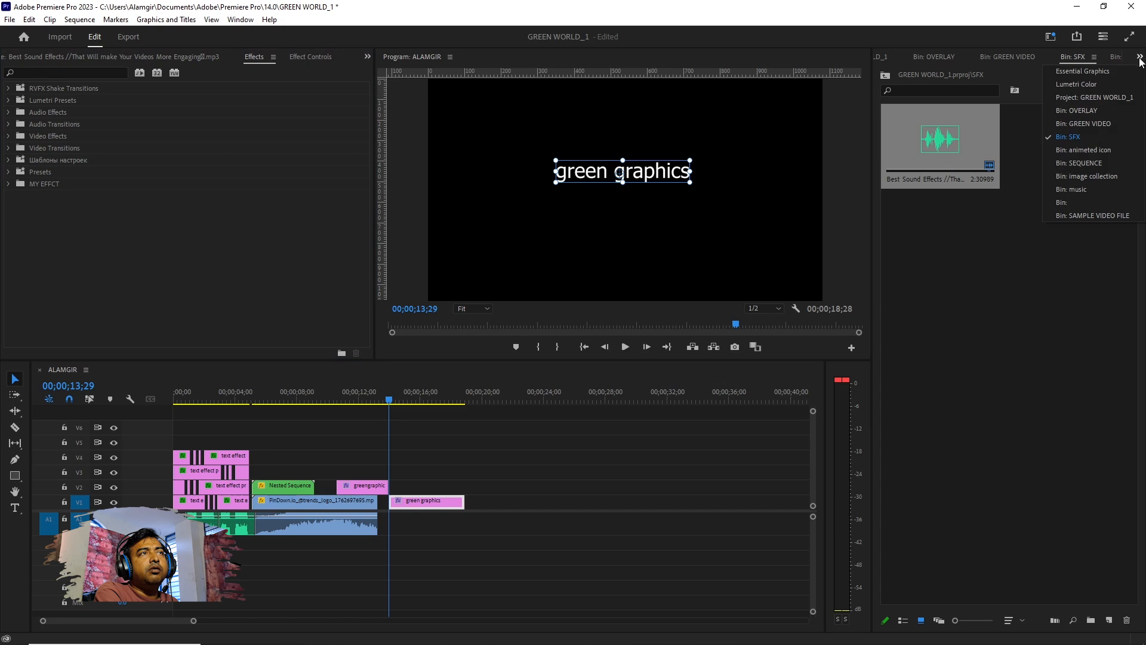
pyautogui.click(1077, 70)
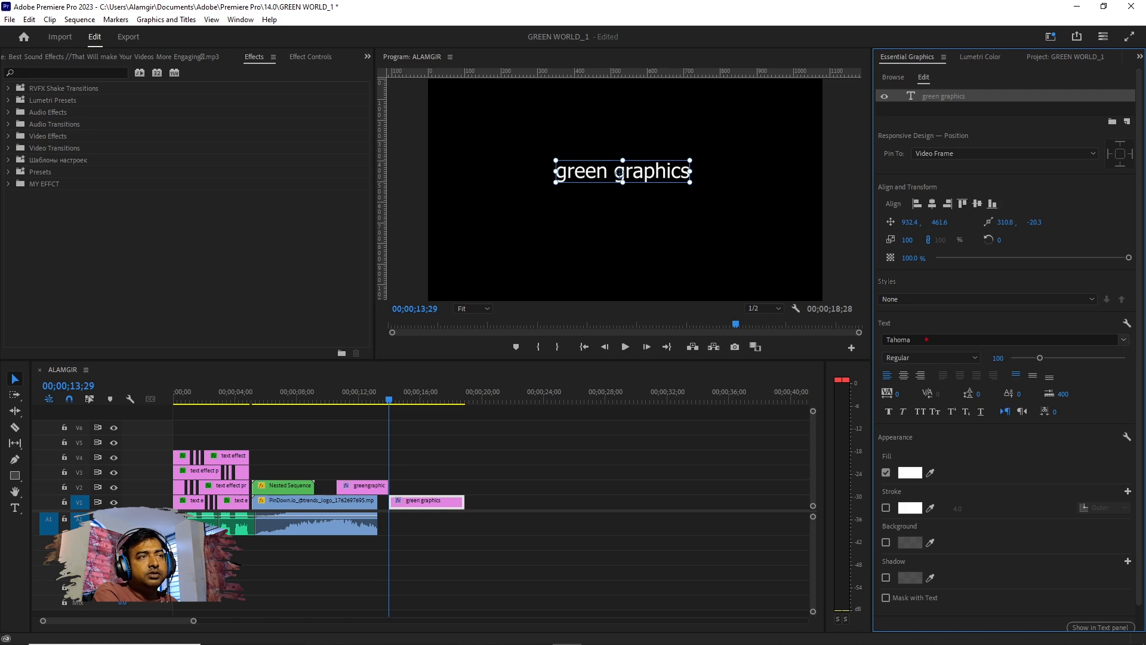
pyautogui.moveTo(919, 326)
pyautogui.mouseDown()
pyautogui.moveTo(888, 324)
pyautogui.moveTo(866, 333)
pyautogui.moveTo(866, 349)
pyautogui.moveTo(934, 376)
pyautogui.moveTo(950, 322)
pyautogui.moveTo(874, 328)
pyautogui.mouseUp()
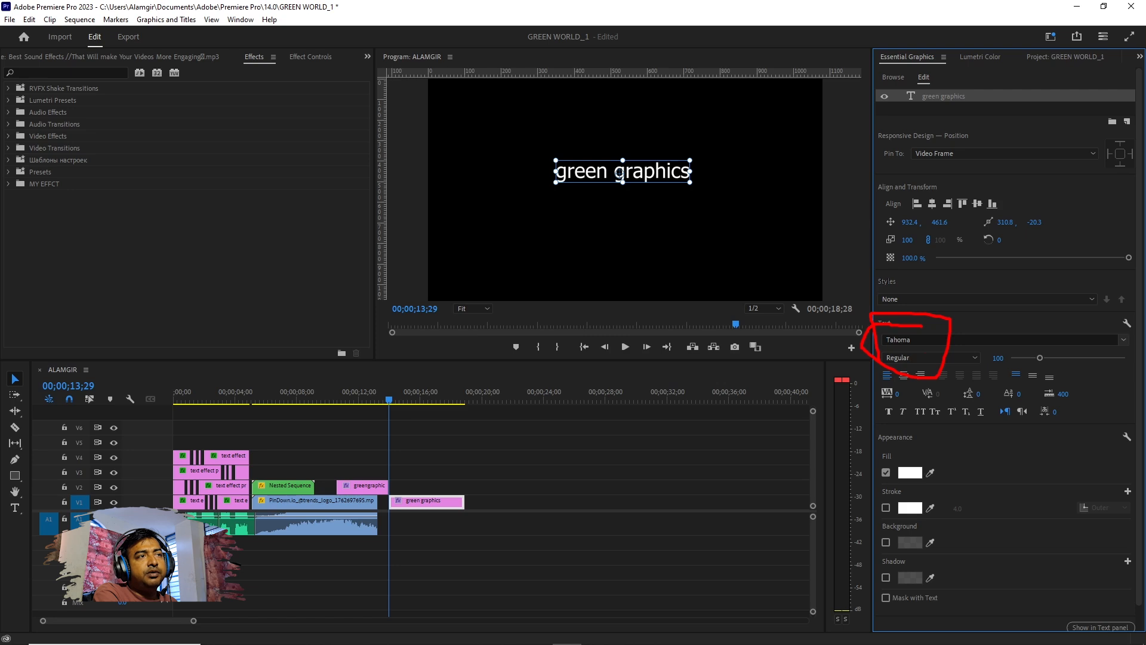
pyautogui.click(1124, 339)
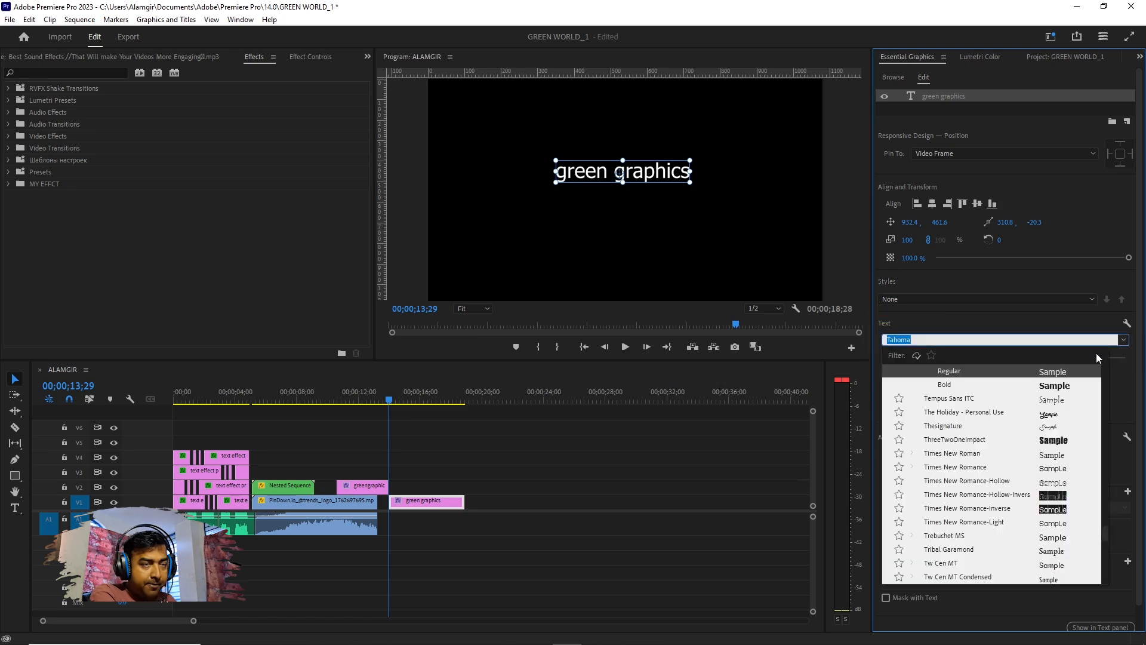
pyautogui.write('u')
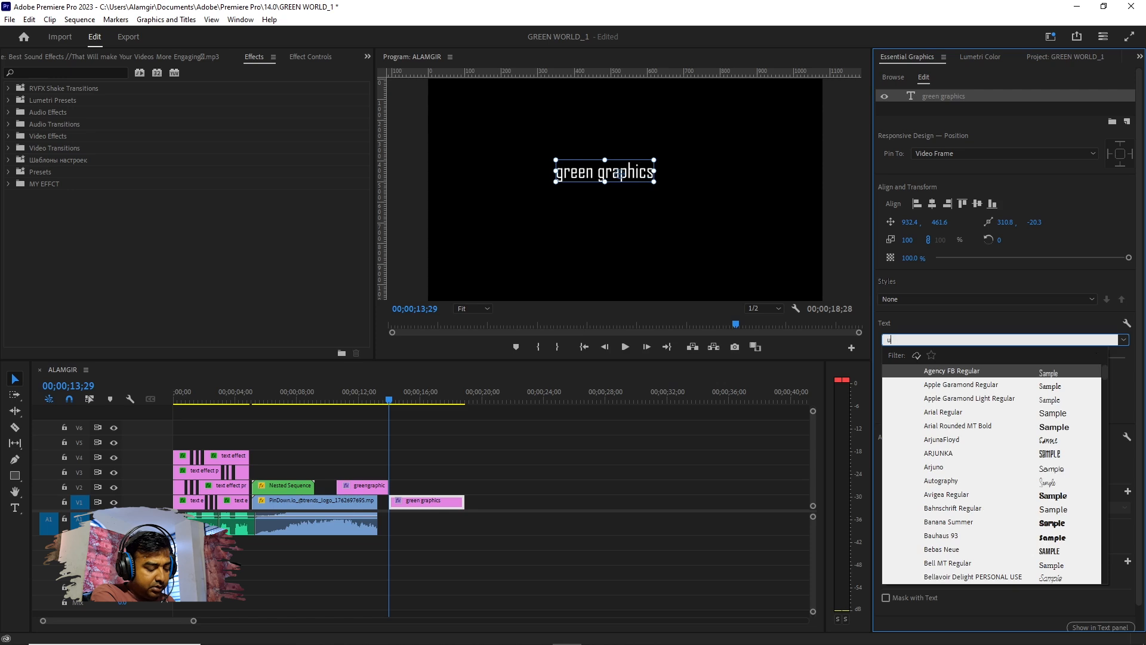
pyautogui.write('n')
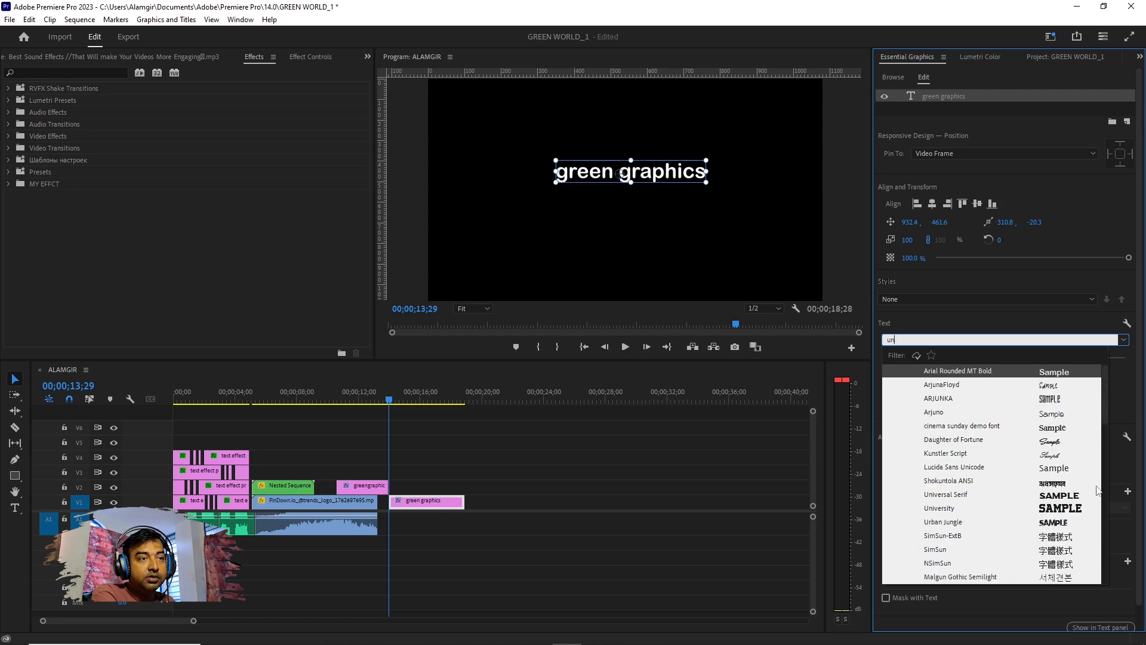
pyautogui.click(1051, 512)
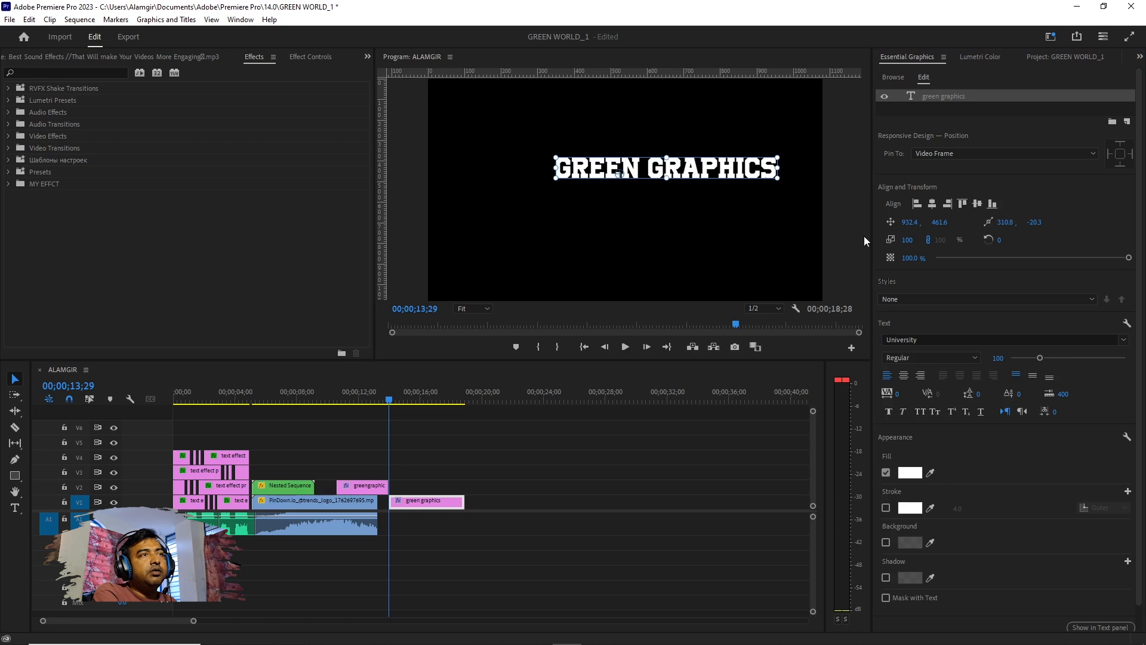
pyautogui.click(918, 204)
pyautogui.click(933, 204)
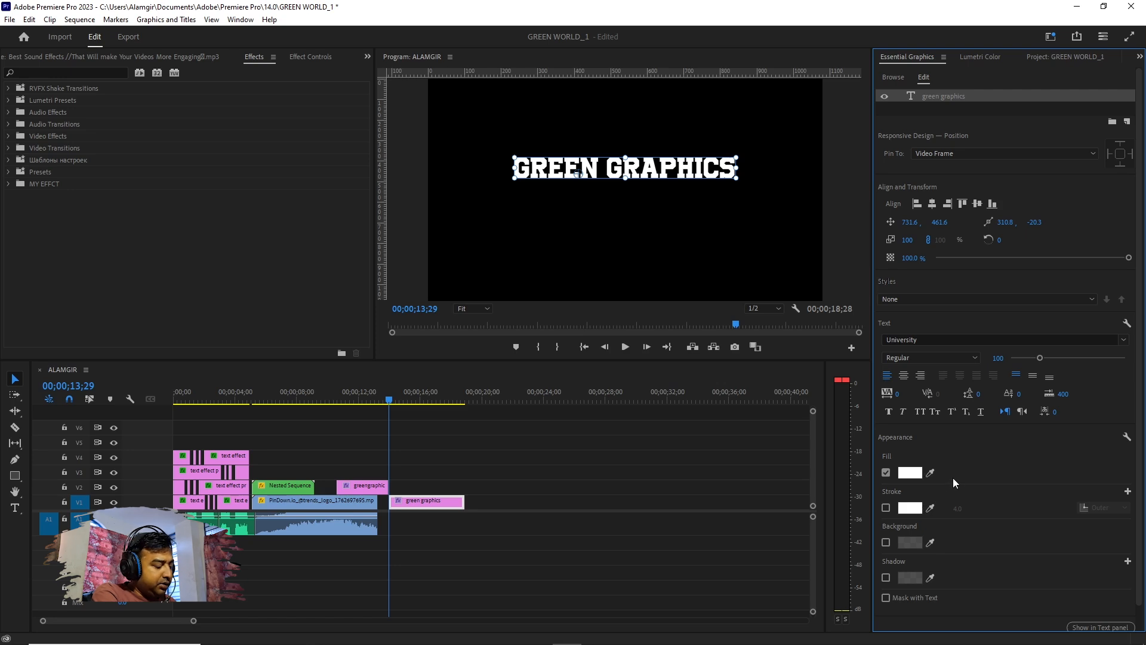
# Step: Change the text's fill colour to red and enlarge the text to about 107% scale
pyautogui.moveTo(913, 442)
pyautogui.mouseDown()
pyautogui.moveTo(882, 442)
pyautogui.moveTo(867, 466)
pyautogui.moveTo(894, 512)
pyautogui.moveTo(958, 497)
pyautogui.moveTo(944, 433)
pyautogui.moveTo(917, 440)
pyautogui.mouseUp()
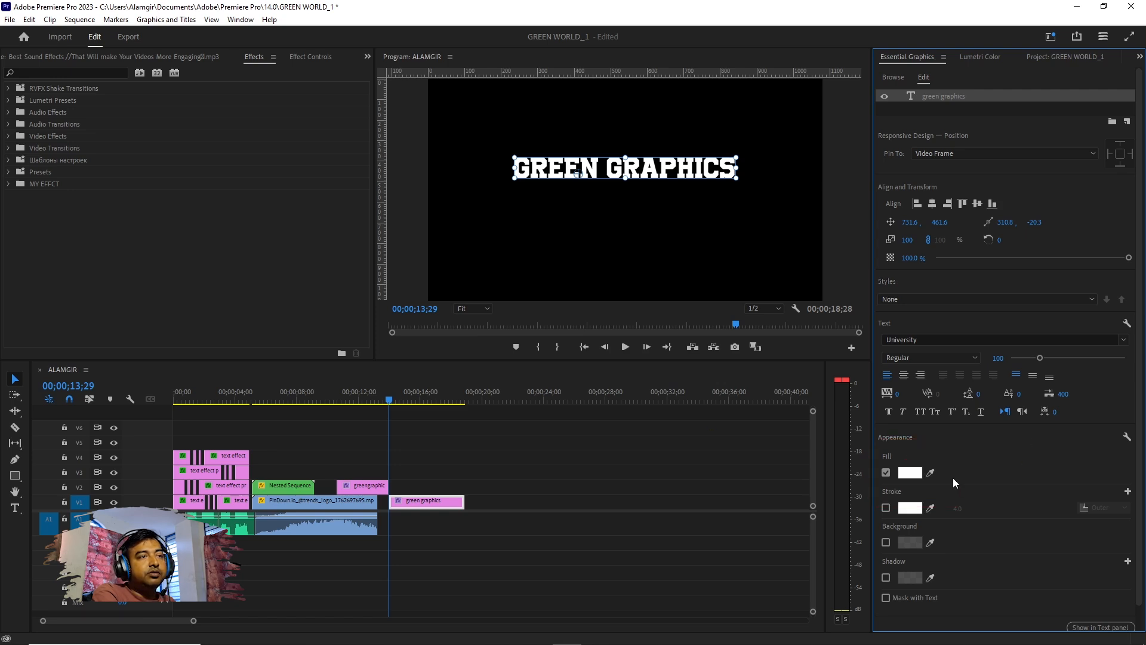
pyautogui.click(908, 472)
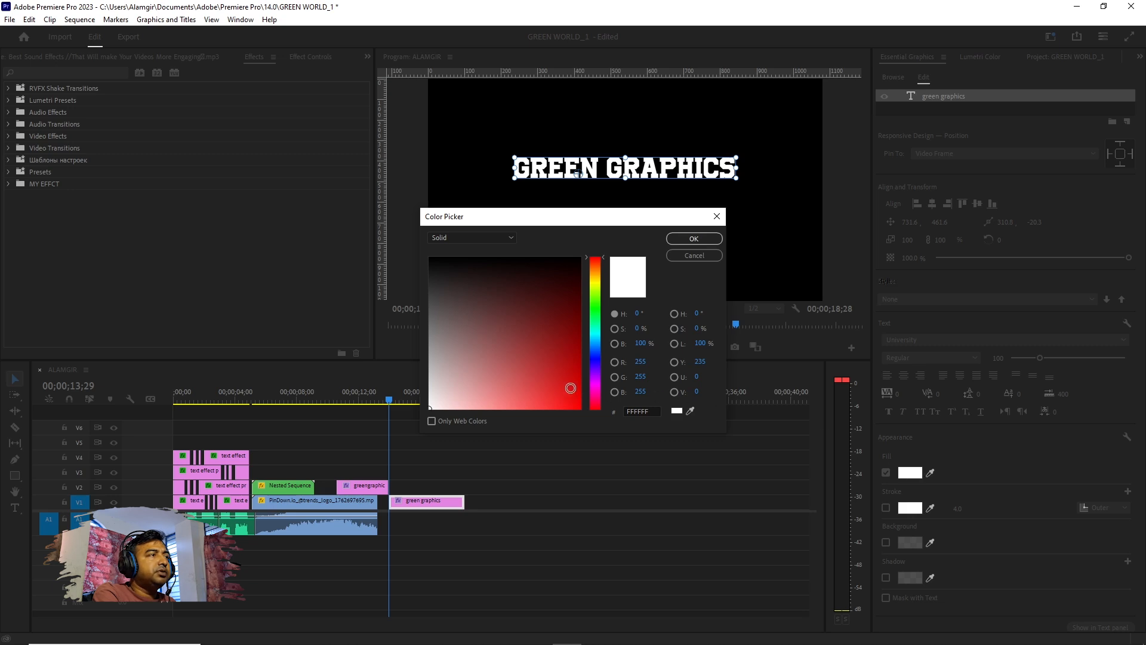
pyautogui.click(565, 388)
pyautogui.click(693, 240)
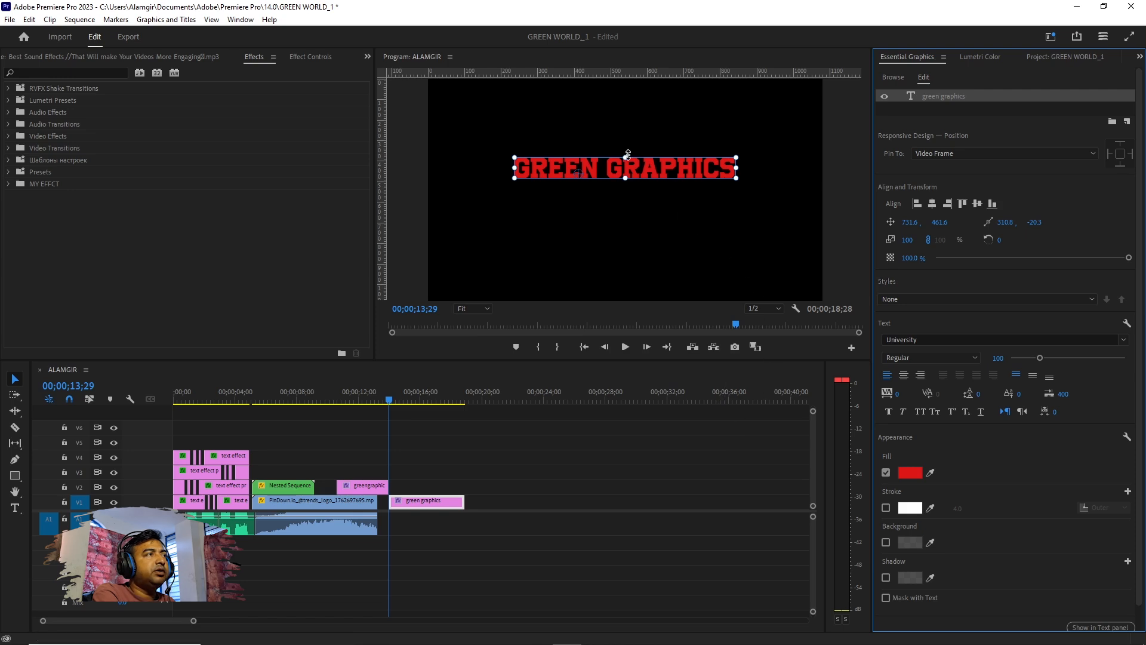
pyautogui.moveTo(626, 158)
pyautogui.mouseDown()
pyautogui.moveTo(626, 168)
pyautogui.moveTo(624, 153)
pyautogui.mouseUp()
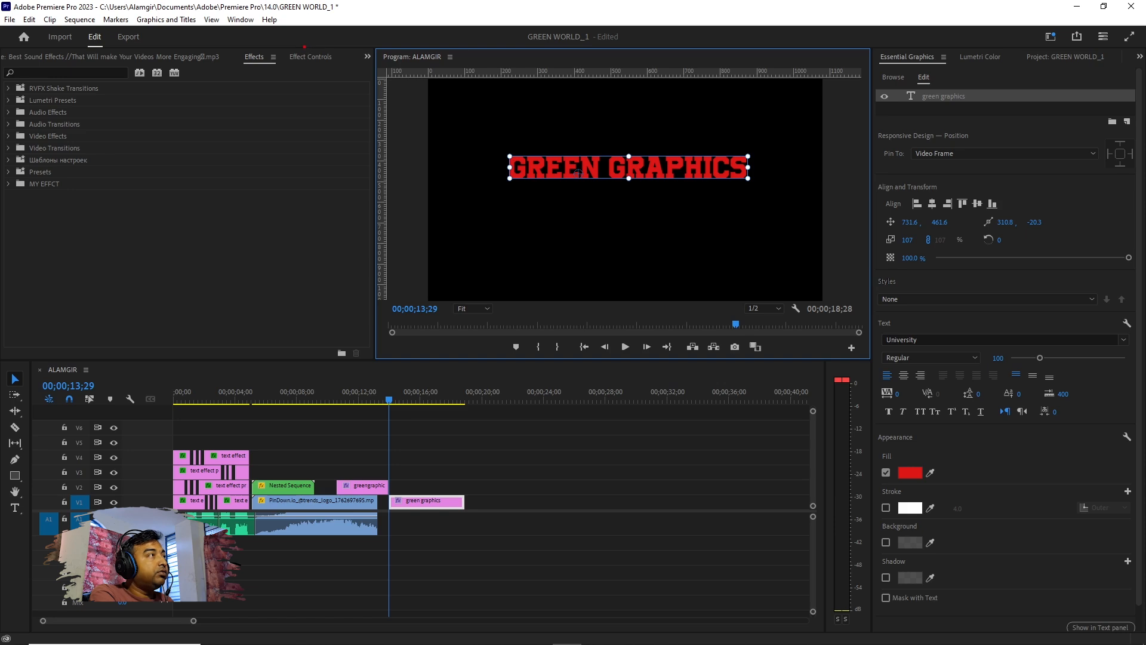
# Step: Expand the green graphics text's properties in Effect Controls and examine its Transform settings, including Position and Scale
pyautogui.moveTo(283, 45); pyautogui.dragTo(343, 73)
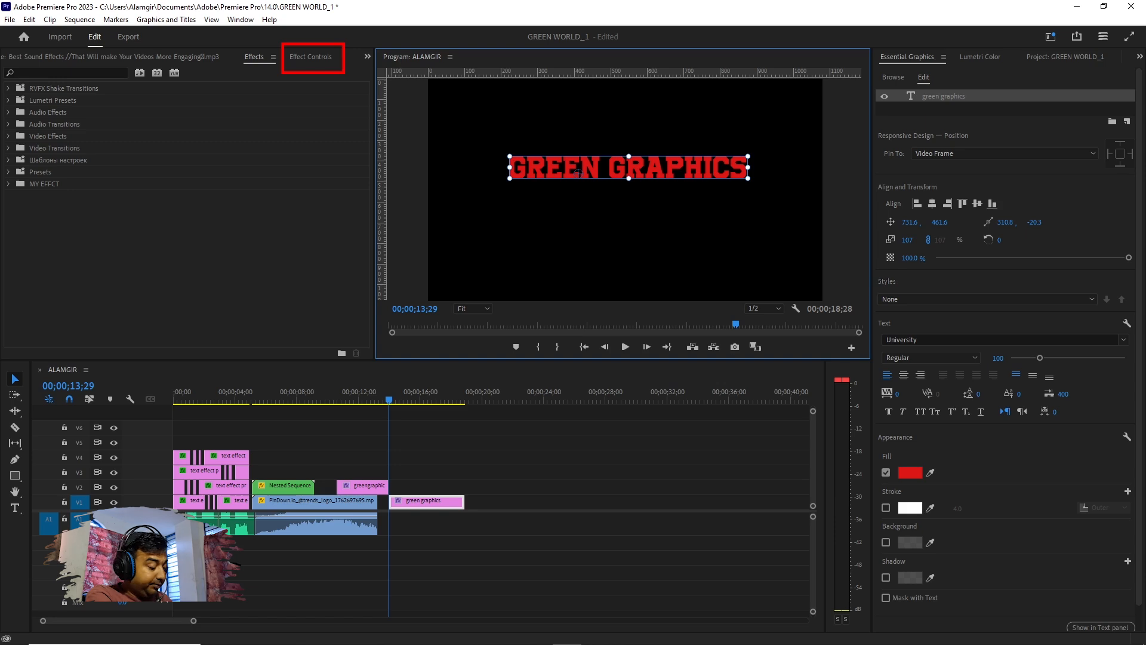
pyautogui.press('Escape')
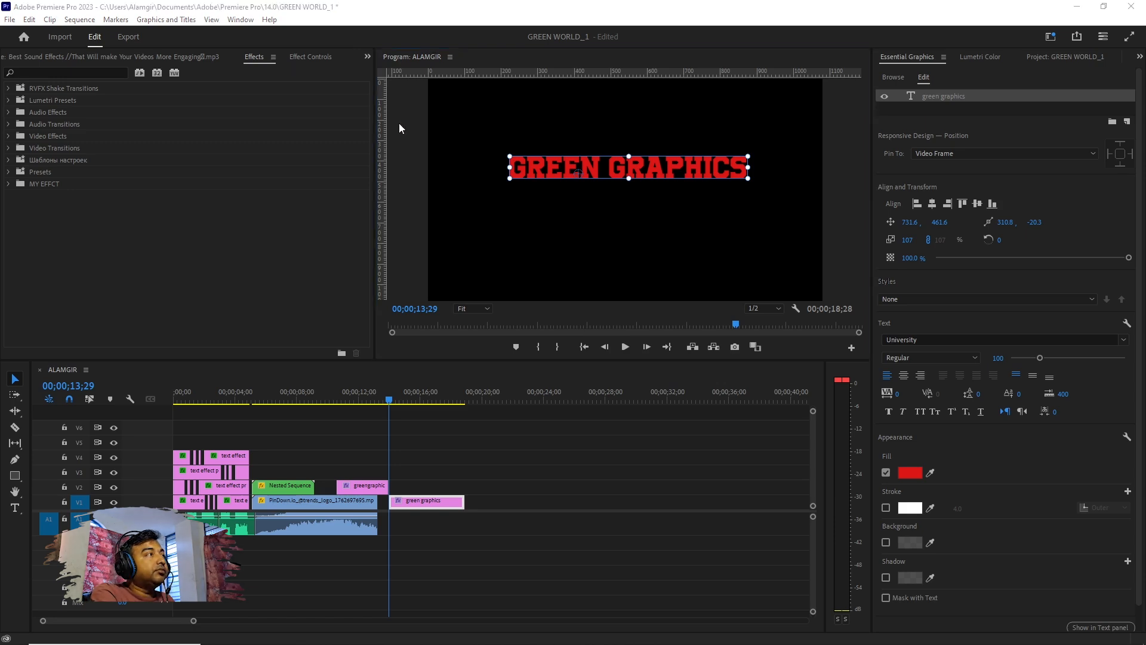
pyautogui.click(310, 58)
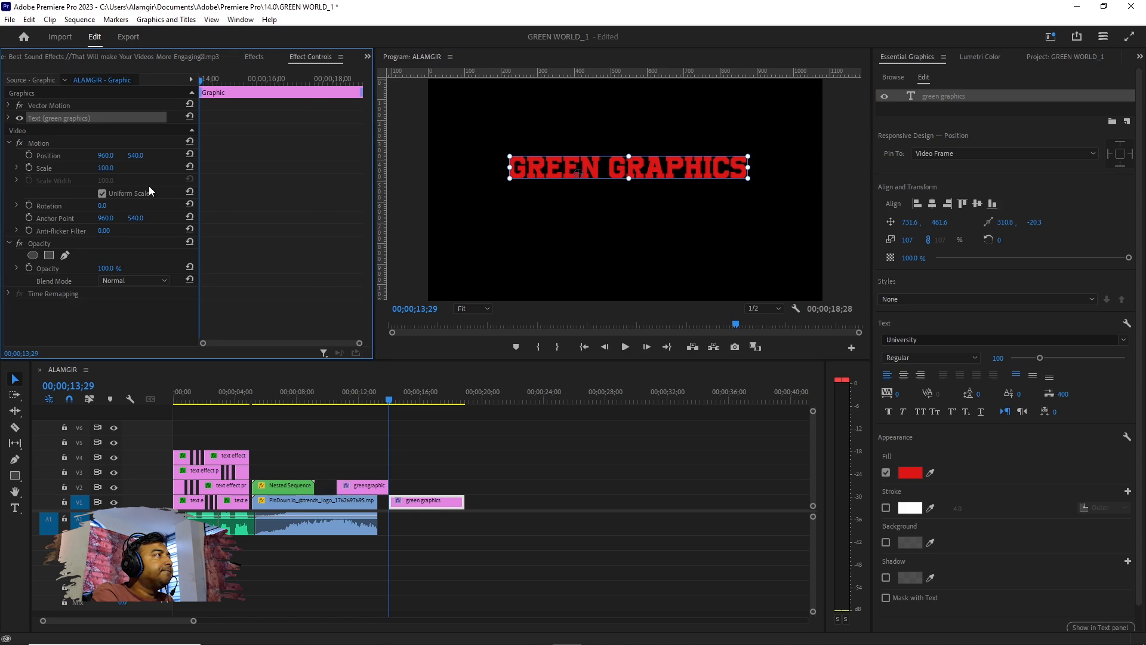
pyautogui.click(9, 120)
pyautogui.scroll(-2, 297, 278)
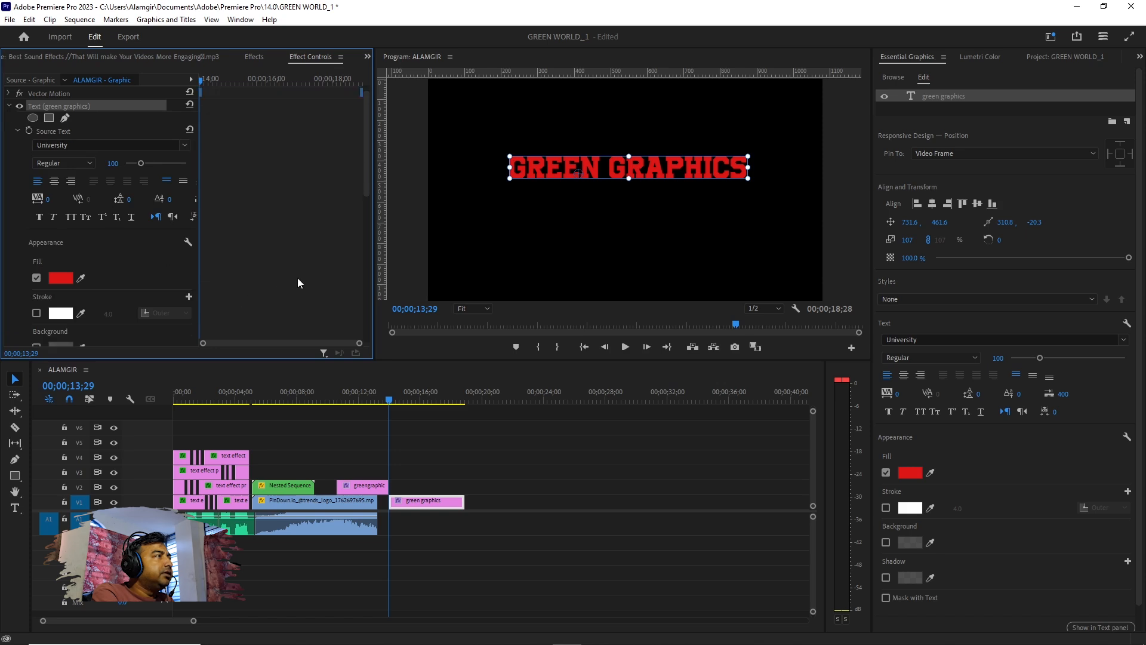
pyautogui.scroll(-6, 297, 277)
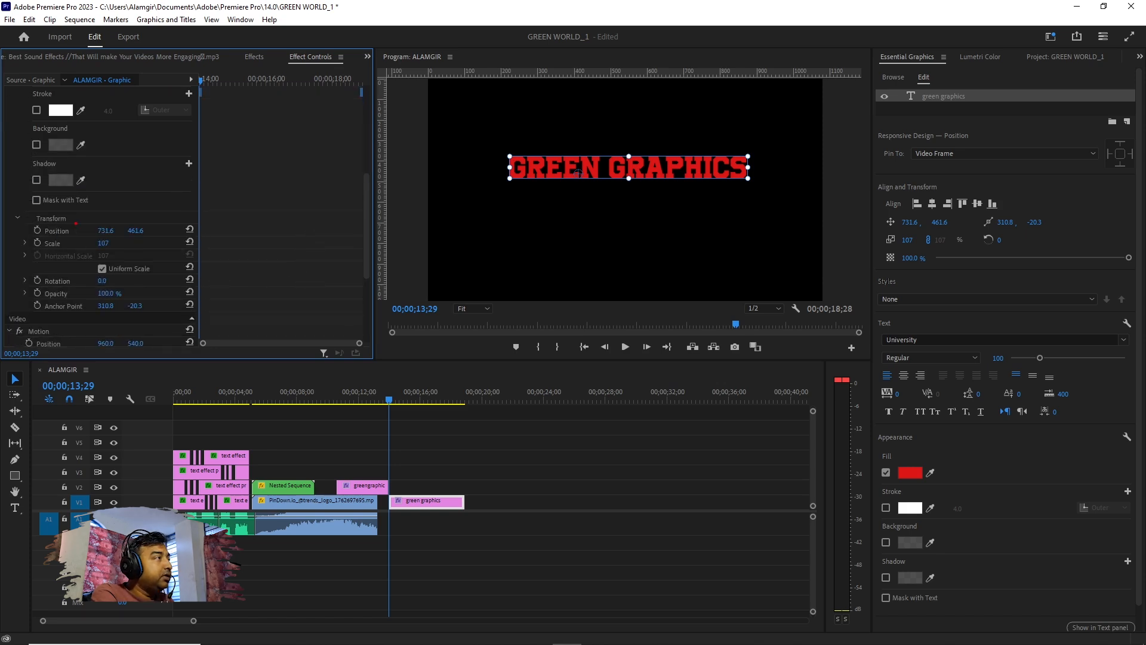
pyautogui.moveTo(53, 210)
pyautogui.mouseDown()
pyautogui.moveTo(14, 204)
pyautogui.moveTo(33, 258)
pyautogui.moveTo(66, 258)
pyautogui.mouseUp()
pyautogui.moveTo(164, 250)
pyautogui.mouseDown()
pyautogui.moveTo(169, 219)
pyautogui.moveTo(60, 210)
pyautogui.mouseUp()
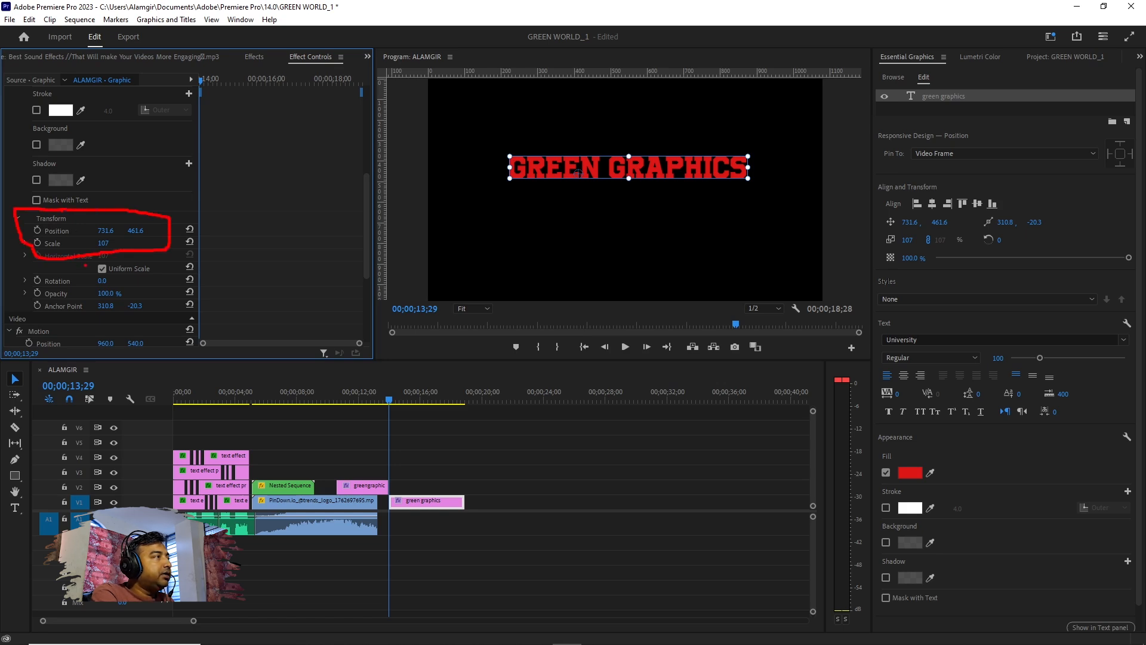
pyautogui.press('Escape')
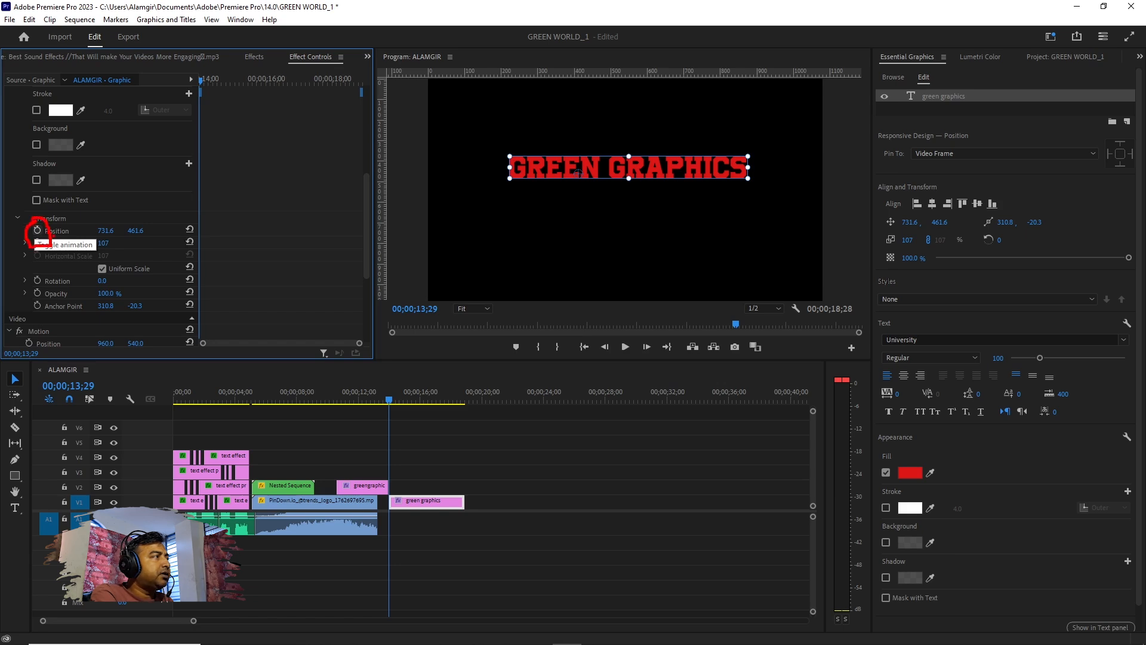
# Step: Enable Position animation for the text at 00;00;13;29 and move it horizontally out of the frame to X -928.4
pyautogui.click(38, 230)
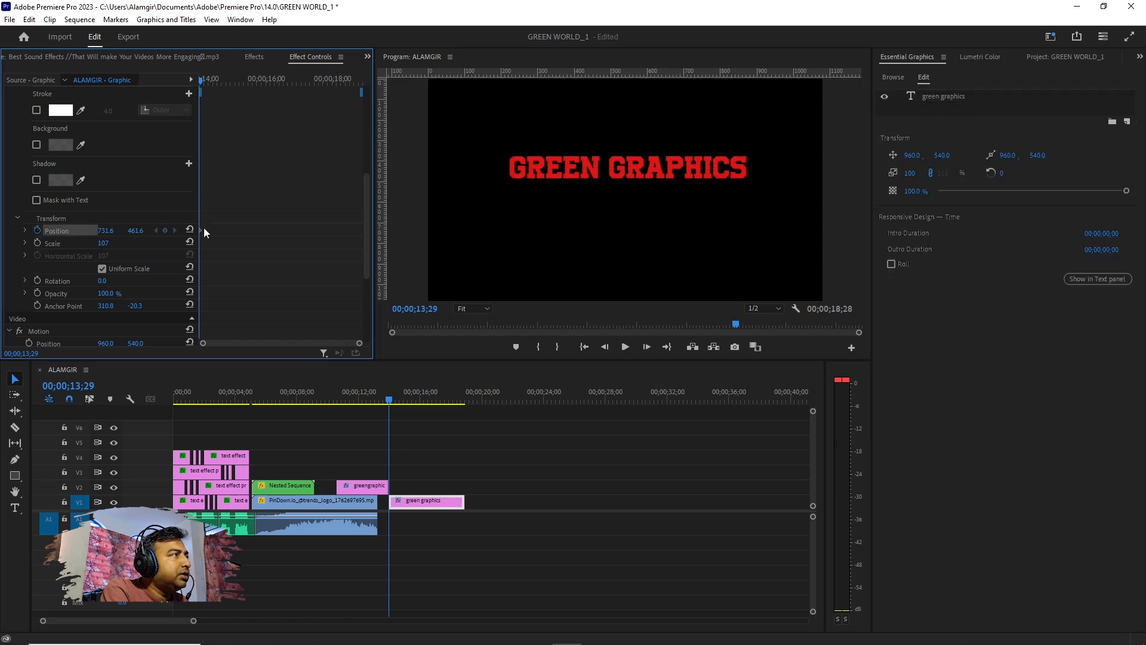
pyautogui.moveTo(187, 222)
pyautogui.mouseDown()
pyautogui.moveTo(186, 257)
pyautogui.moveTo(237, 254)
pyautogui.moveTo(209, 209)
pyautogui.moveTo(199, 230)
pyautogui.mouseUp()
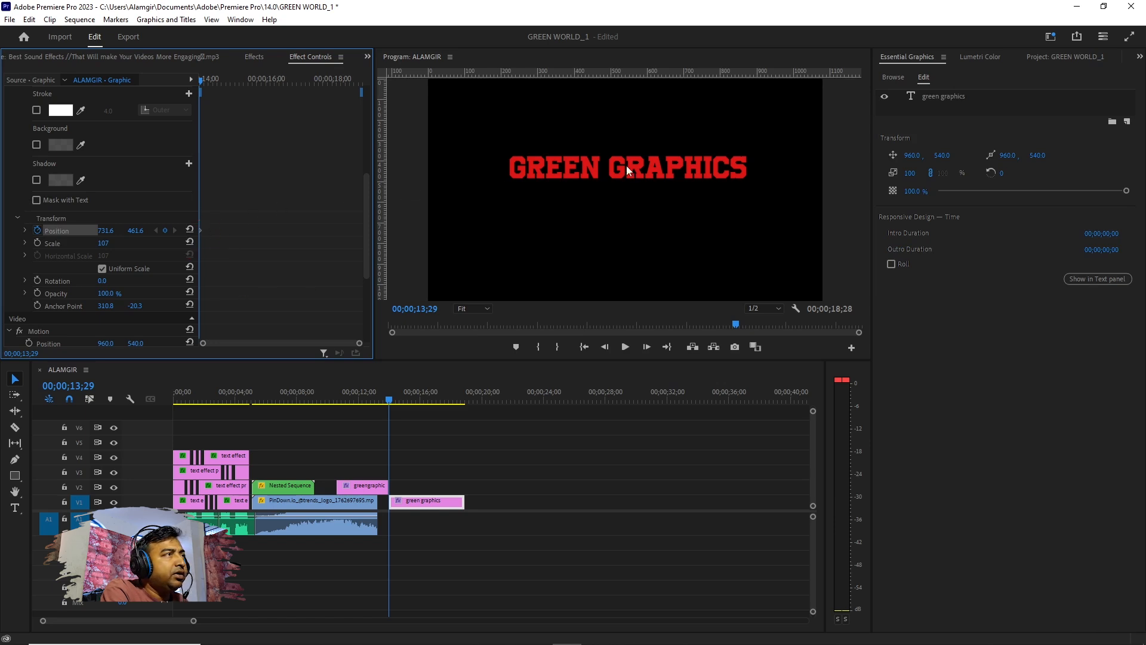
pyautogui.moveTo(106, 231); pyautogui.dragTo(1, 231)
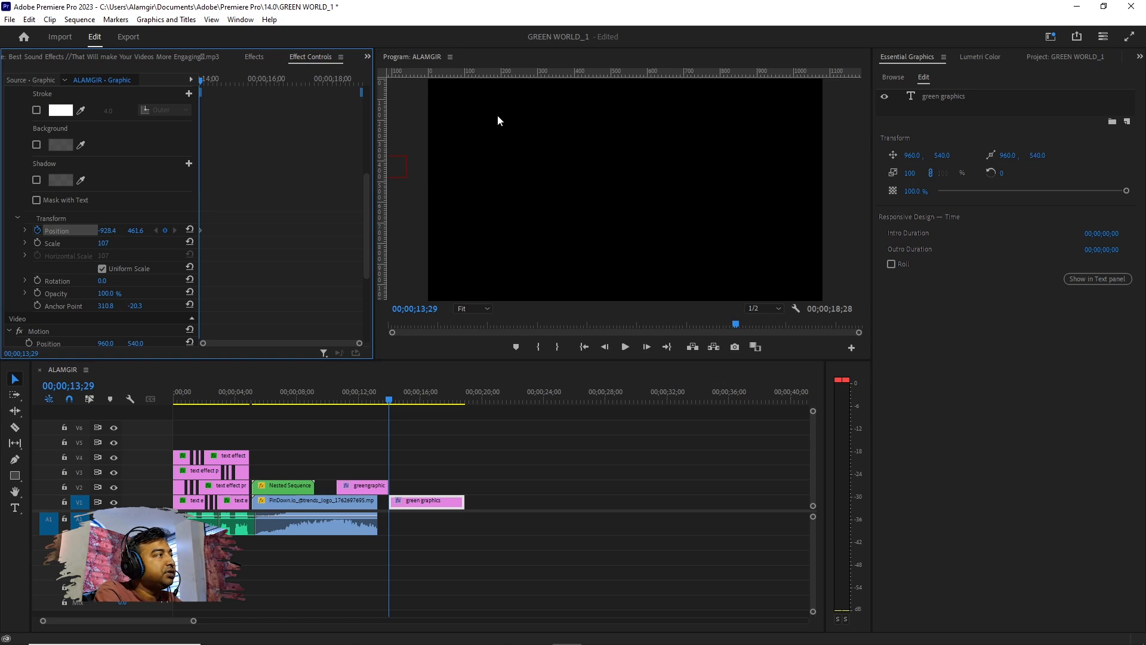
# Step: Add a second Position keyframe at 00;00;14;04 with the text brought back into the frame at X 624.6
pyautogui.press('Right')
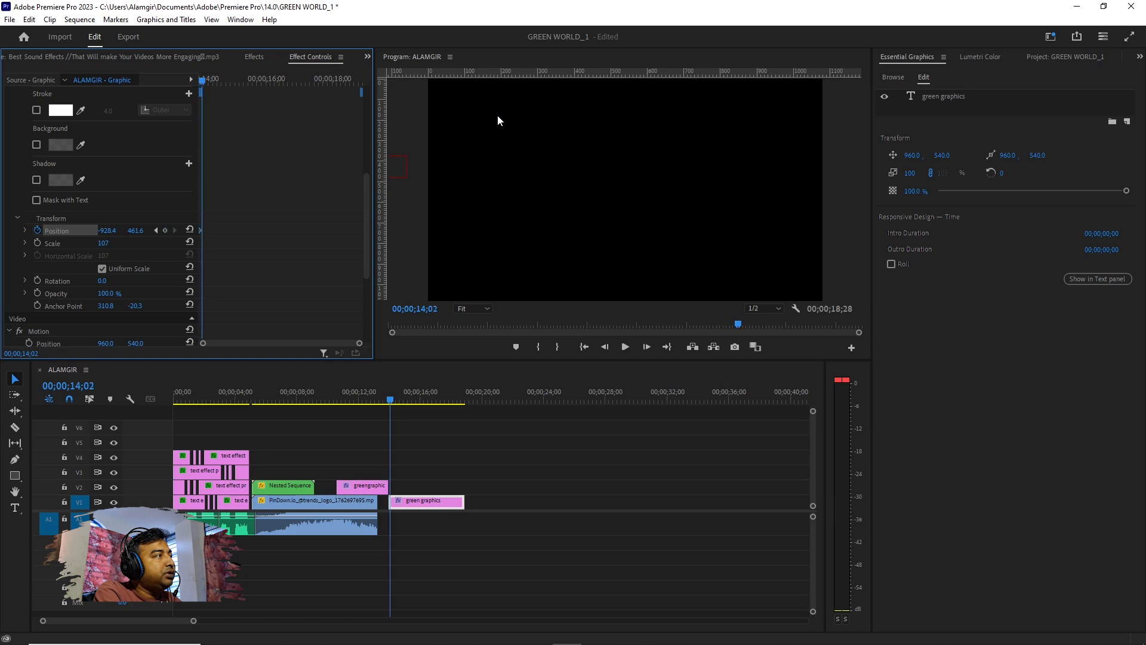
pyautogui.press('Right')
pyautogui.press('Right')
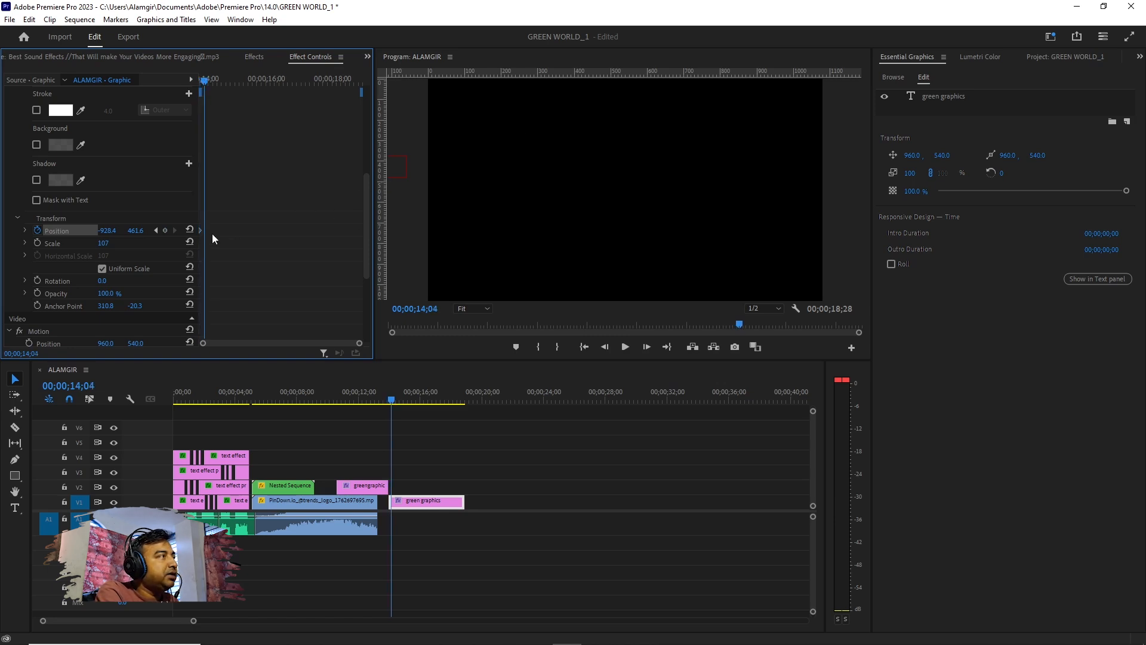
pyautogui.moveTo(102, 231); pyautogui.dragTo(1029, 232)
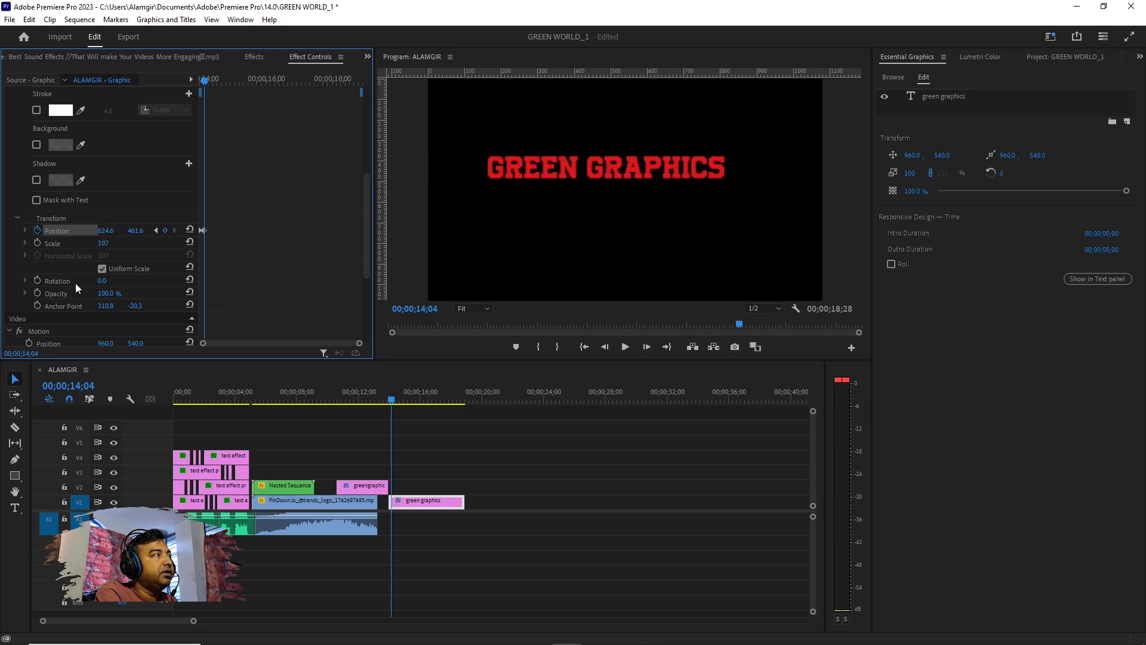
# Step: Play back the text's slide-in animation from its first keyframe
pyautogui.moveTo(360, 344); pyautogui.dragTo(318, 349)
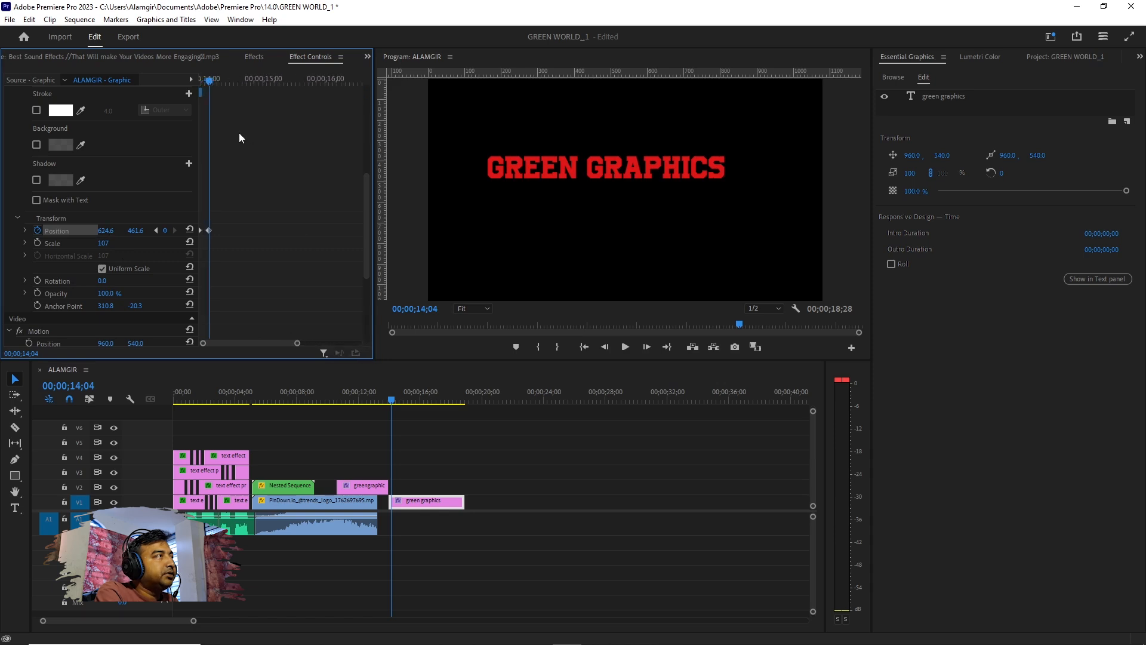
pyautogui.moveTo(209, 87); pyautogui.dragTo(191, 89)
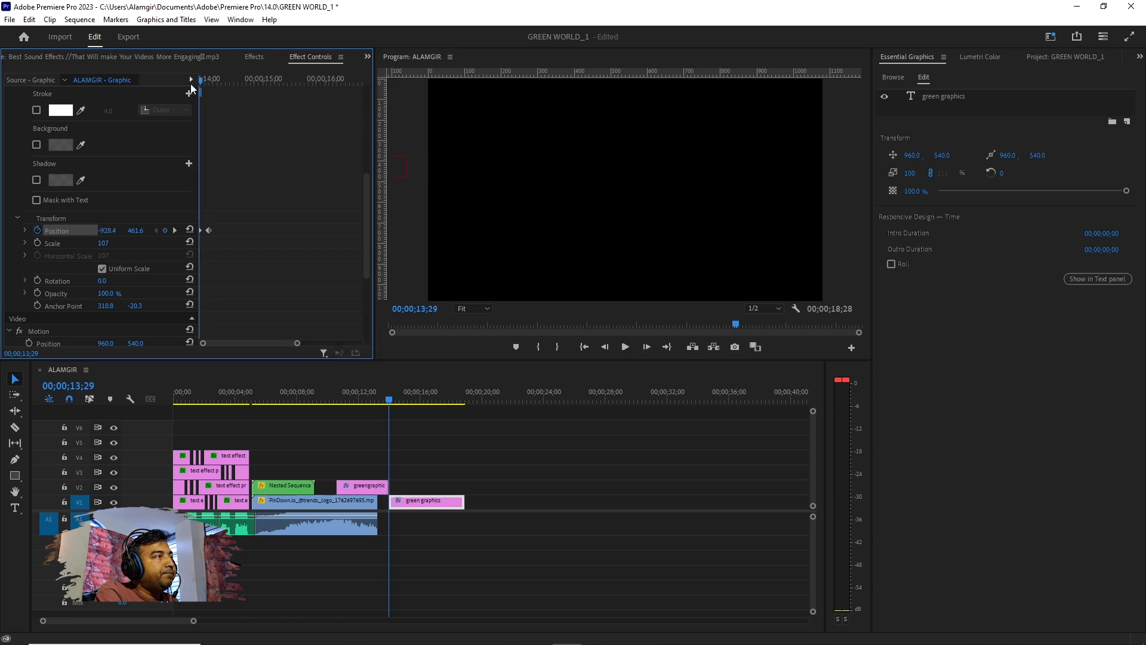
pyautogui.press('space')
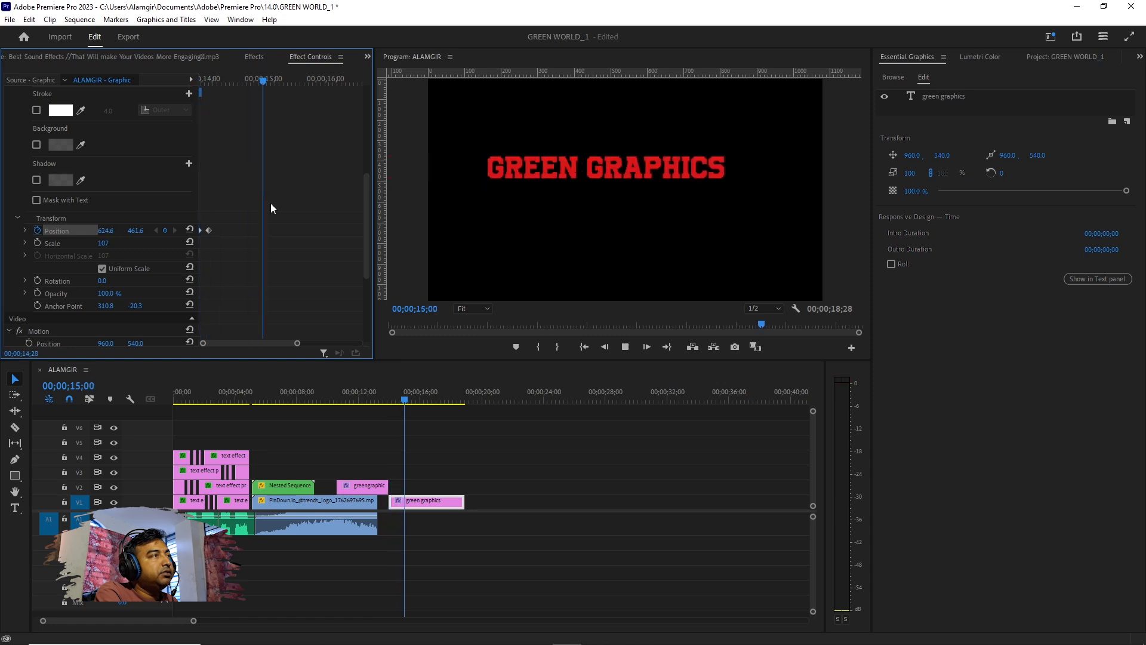
pyautogui.press('space')
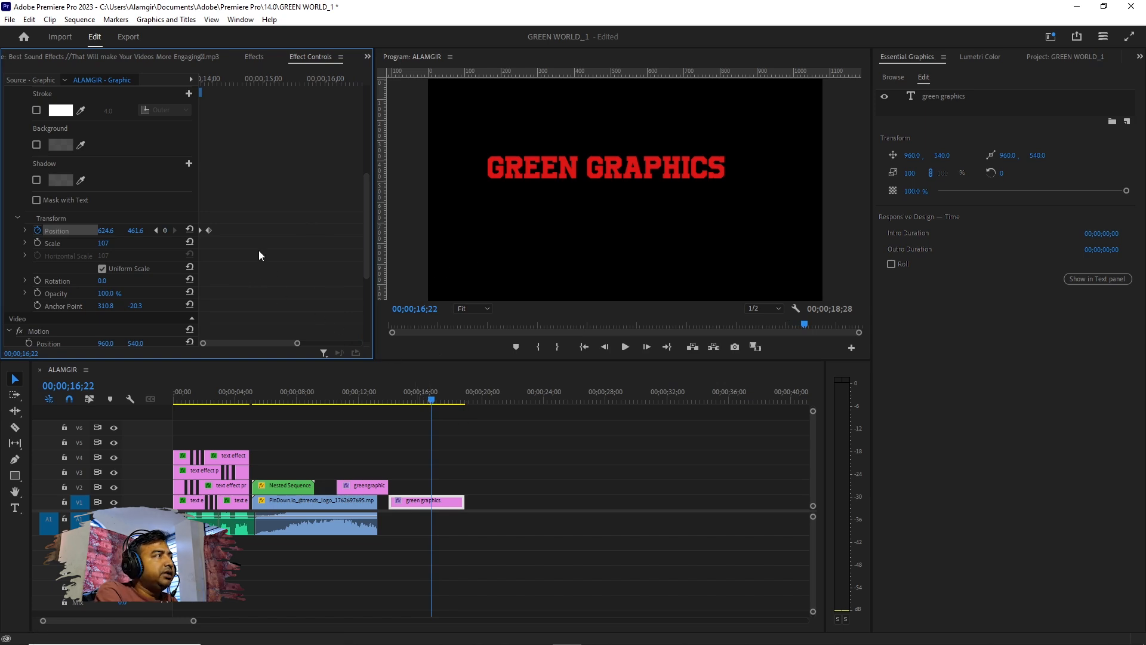
# Step: Apply Ease Out to the first Position keyframe and Ease In to the second, and play back the eased motion
pyautogui.rightClick(201, 234)
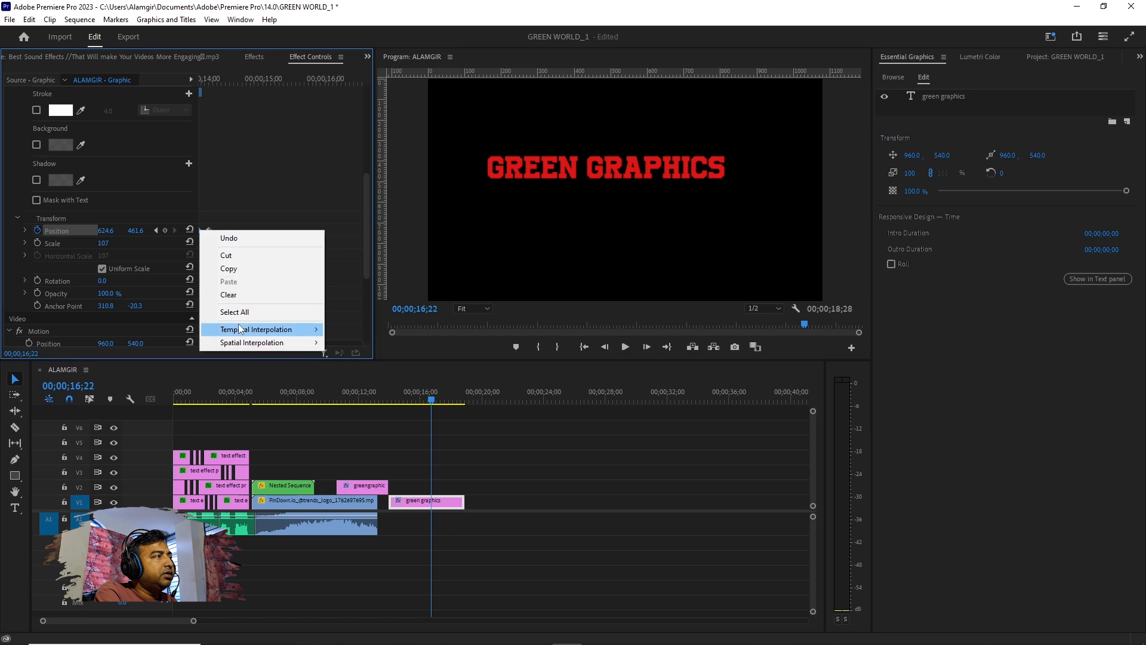
pyautogui.moveTo(243, 329)
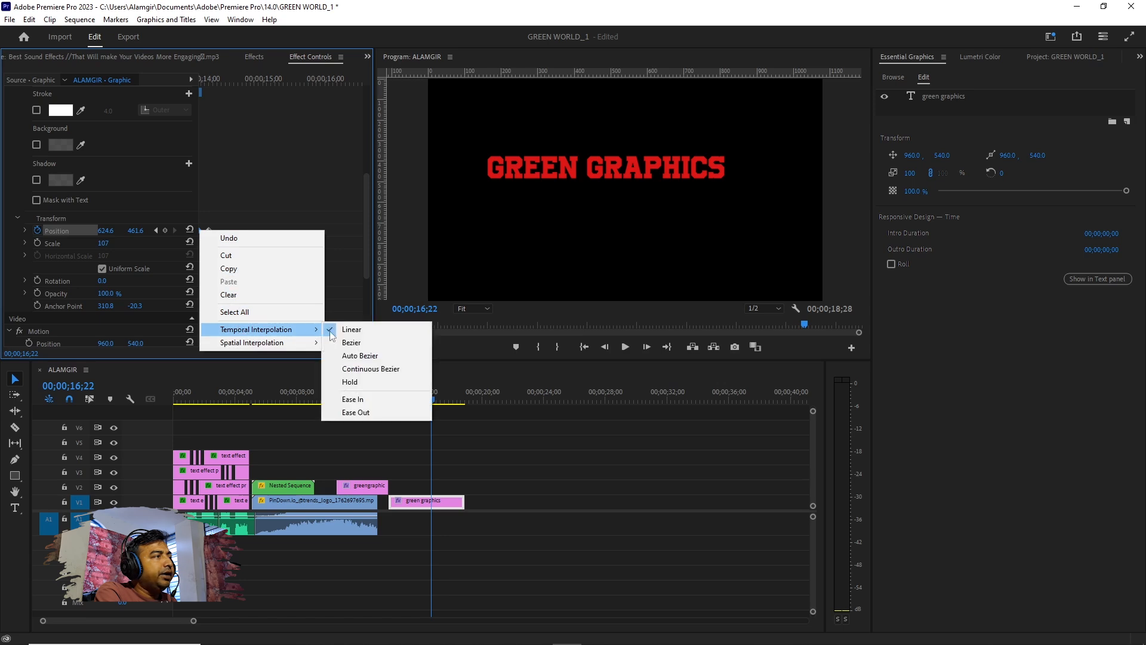
pyautogui.click(363, 416)
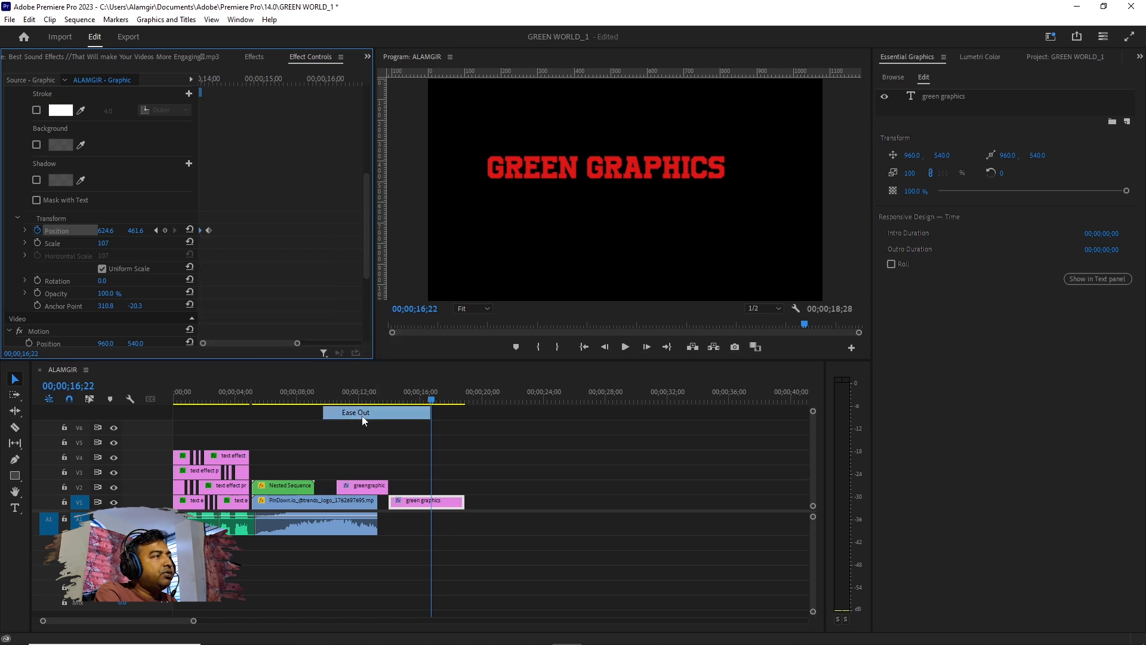
pyautogui.rightClick(209, 231)
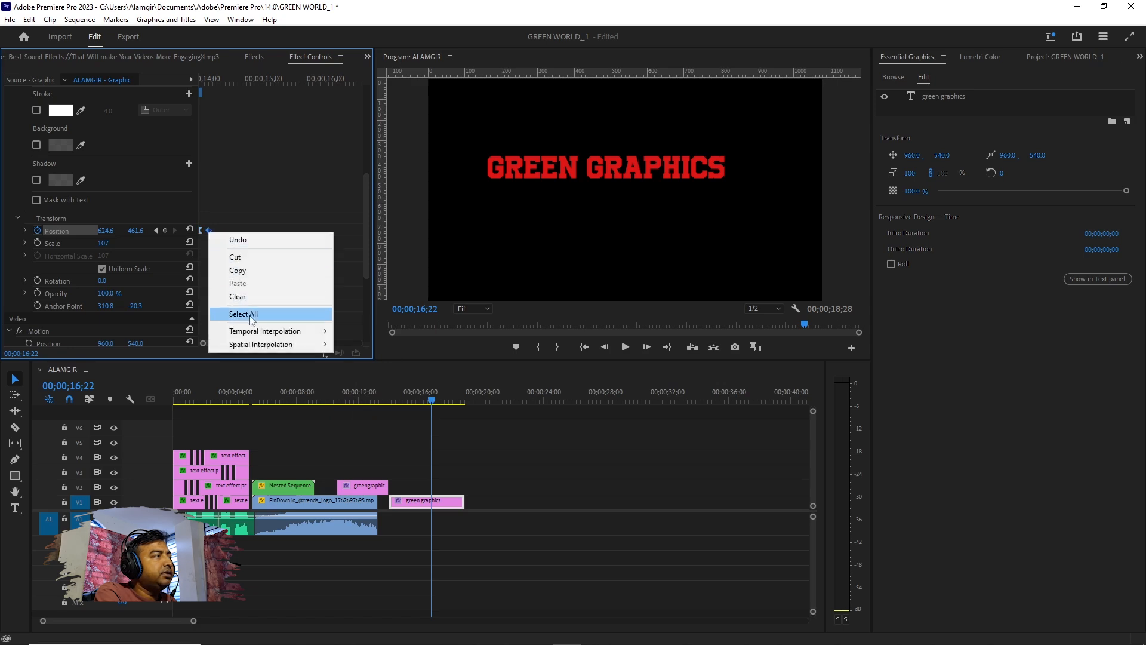
pyautogui.moveTo(258, 335)
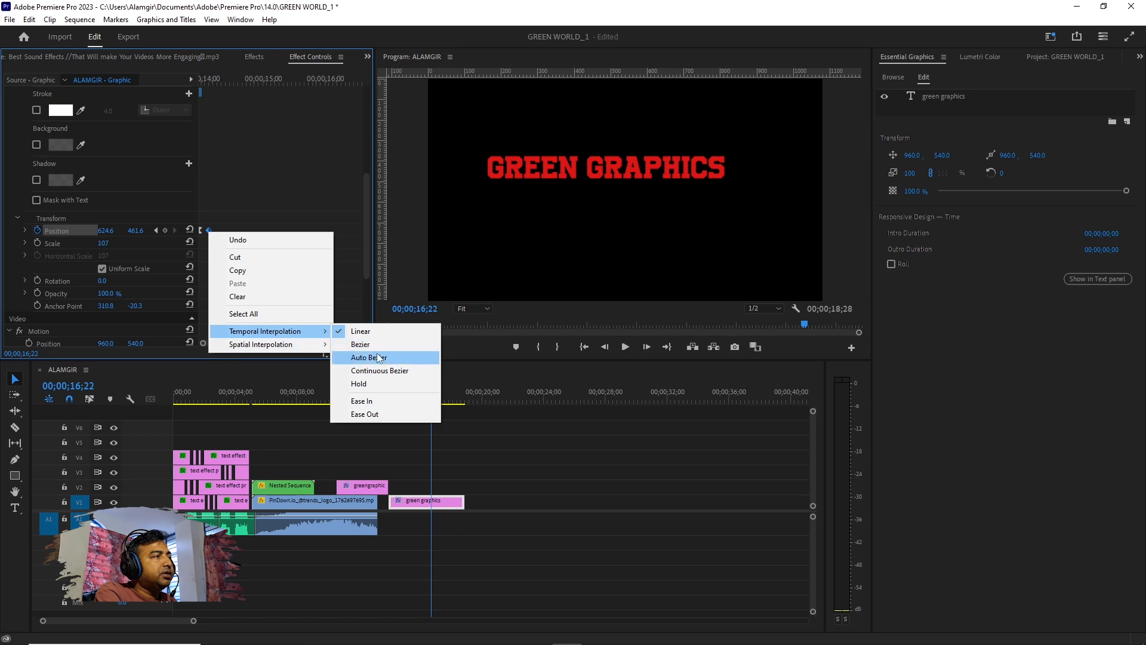
pyautogui.click(381, 401)
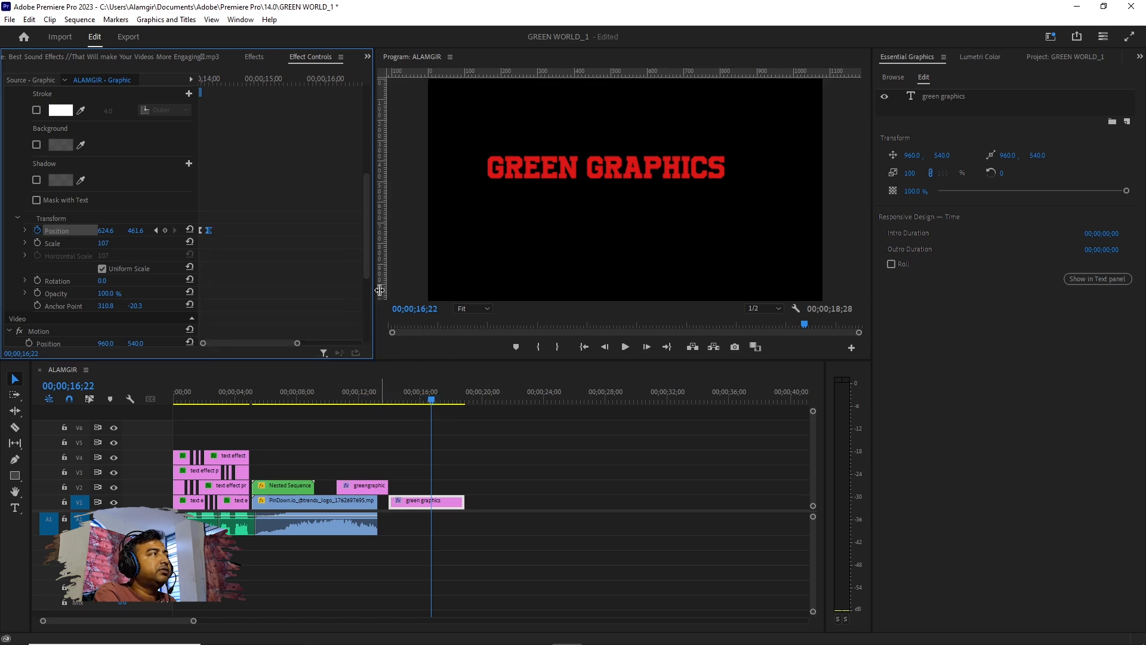
pyautogui.moveTo(433, 404); pyautogui.dragTo(389, 409)
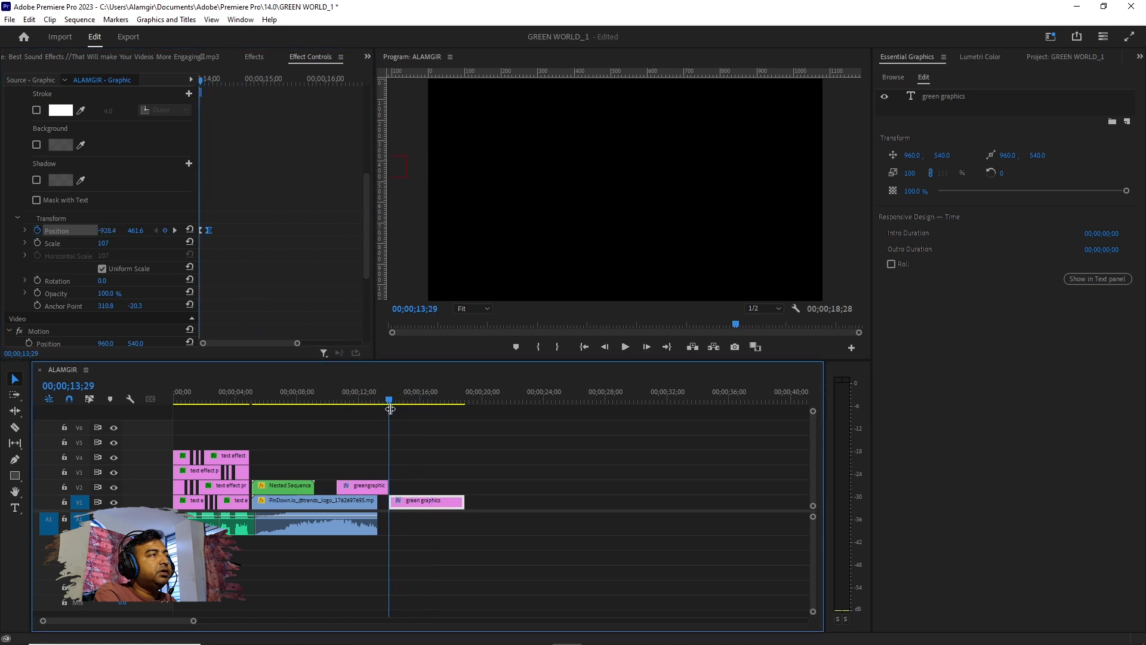
pyautogui.press('space')
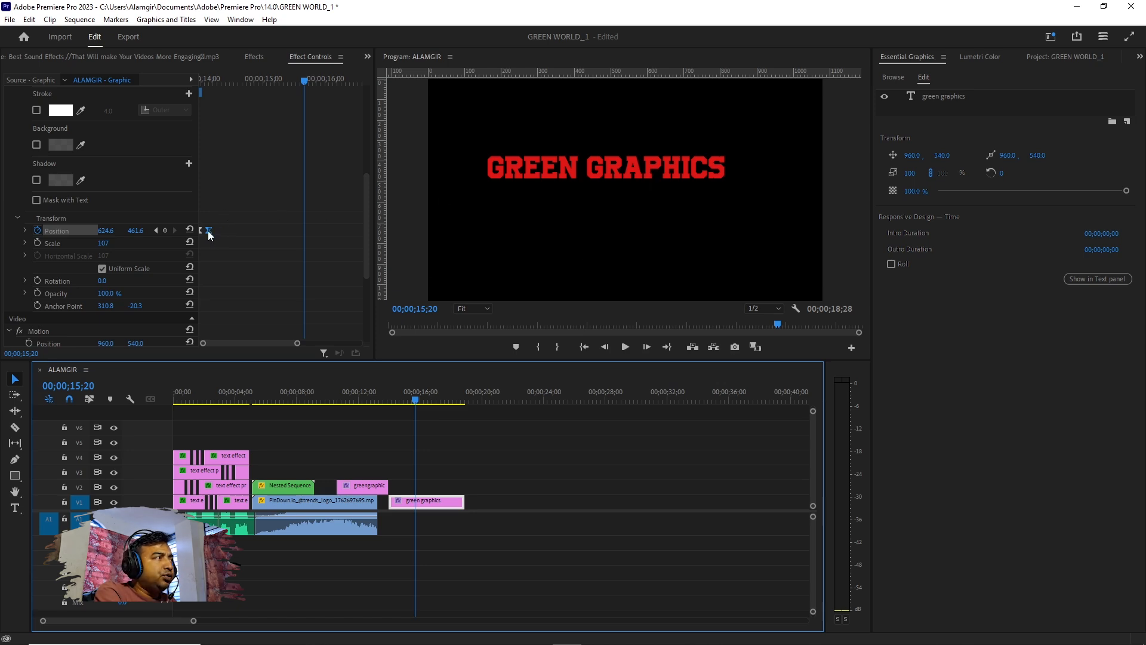
# Step: Slow the slide-in by moving the second Position keyframe to about 00;00;14;15, and play it back from the clip's start
pyautogui.moveTo(210, 230); pyautogui.dragTo(233, 237)
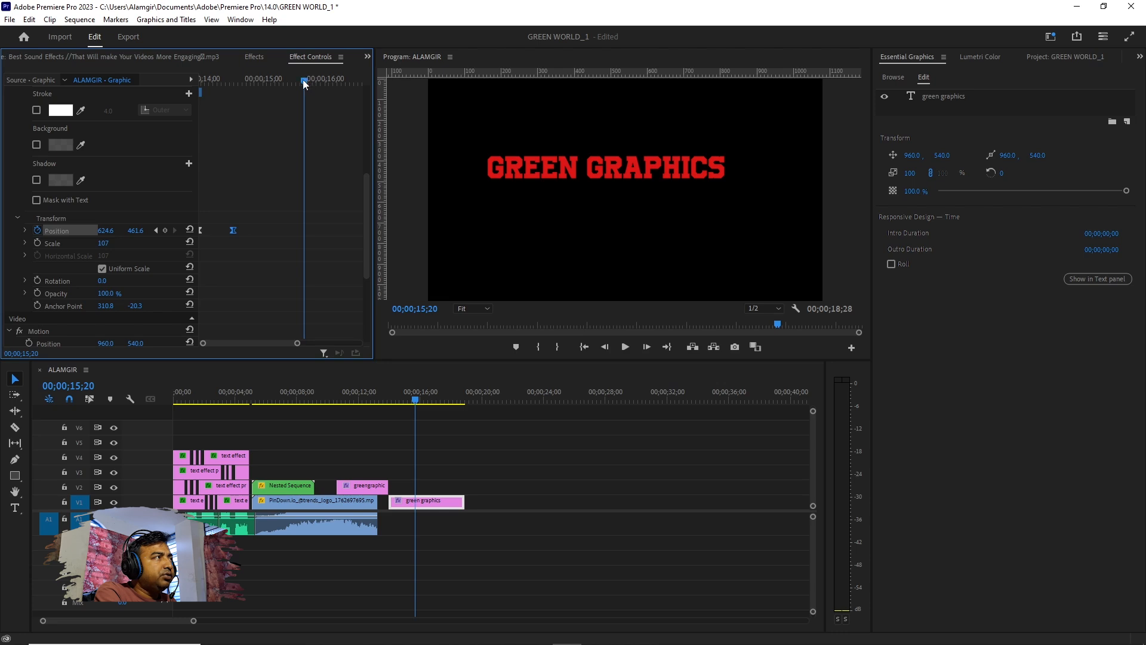
pyautogui.moveTo(305, 80); pyautogui.dragTo(181, 95)
pyautogui.press('space')
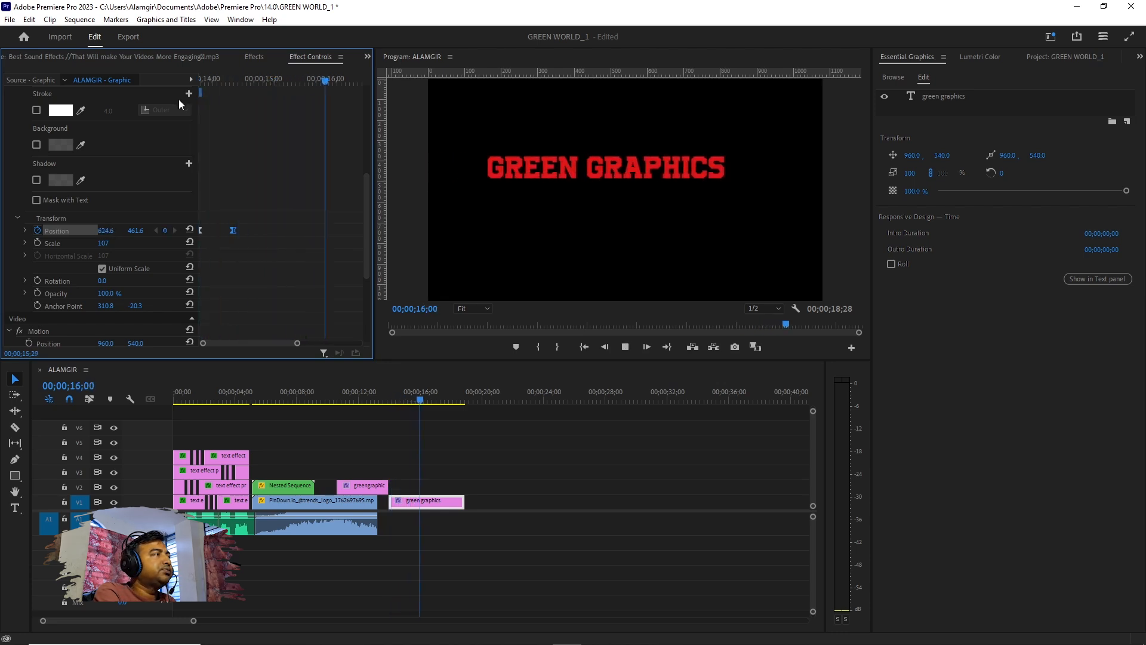
pyautogui.press('space')
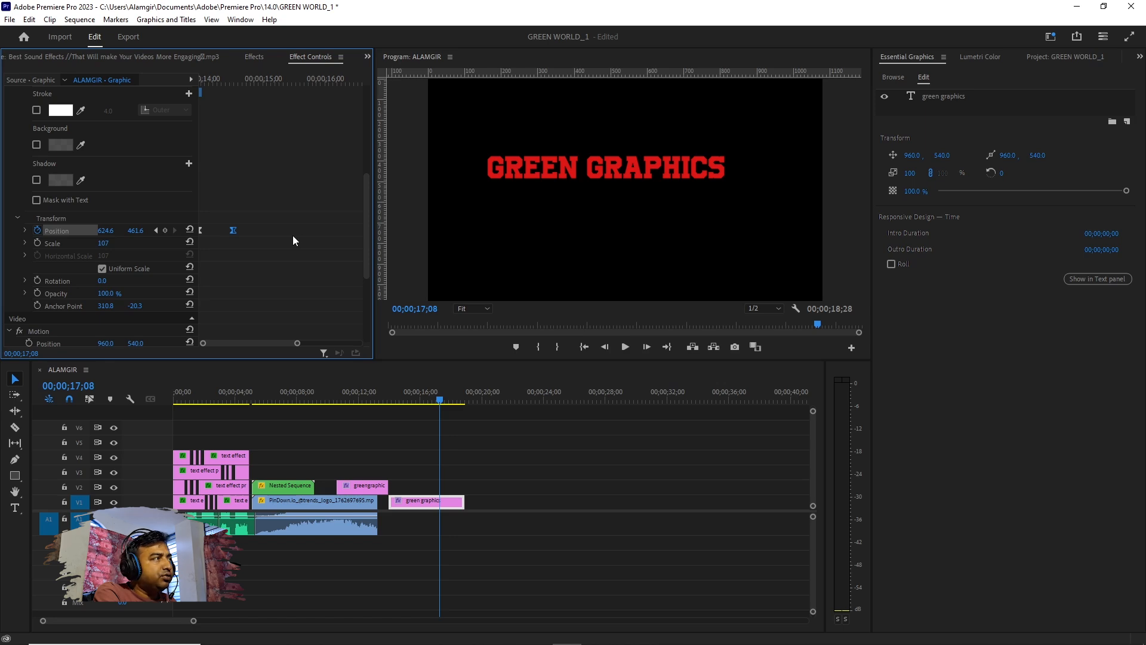
# Step: Move the second Position keyframe back to about 00;00;14;04 and play back the faster slide-in
pyautogui.moveTo(233, 231); pyautogui.dragTo(209, 231)
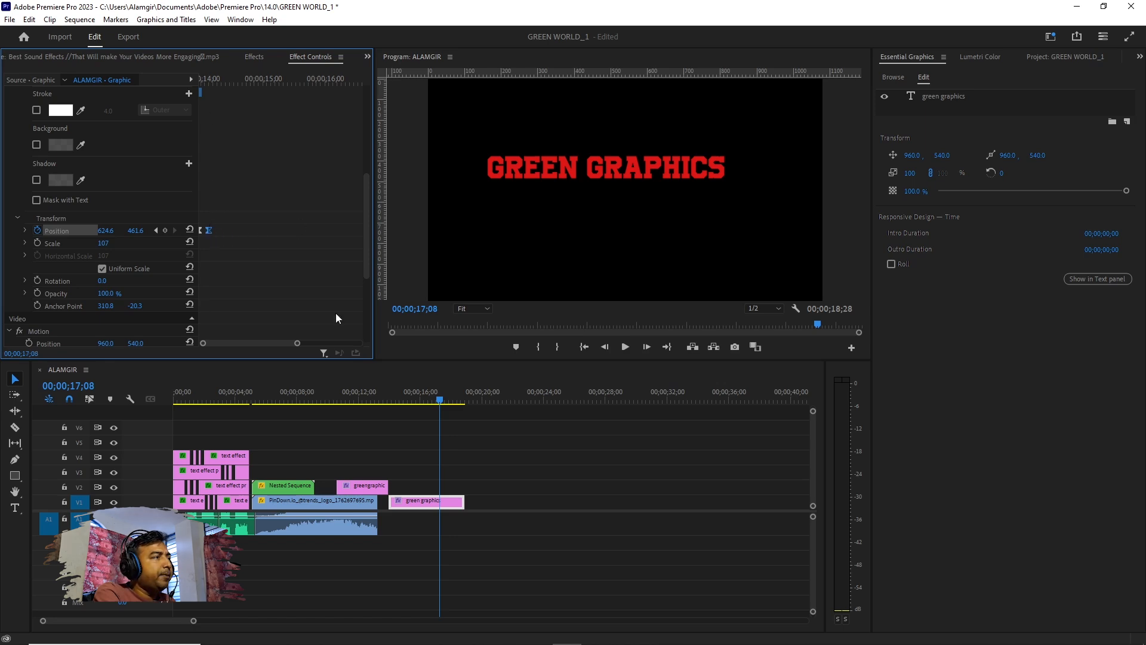
pyautogui.moveTo(439, 403); pyautogui.dragTo(386, 409)
pyautogui.press('space')
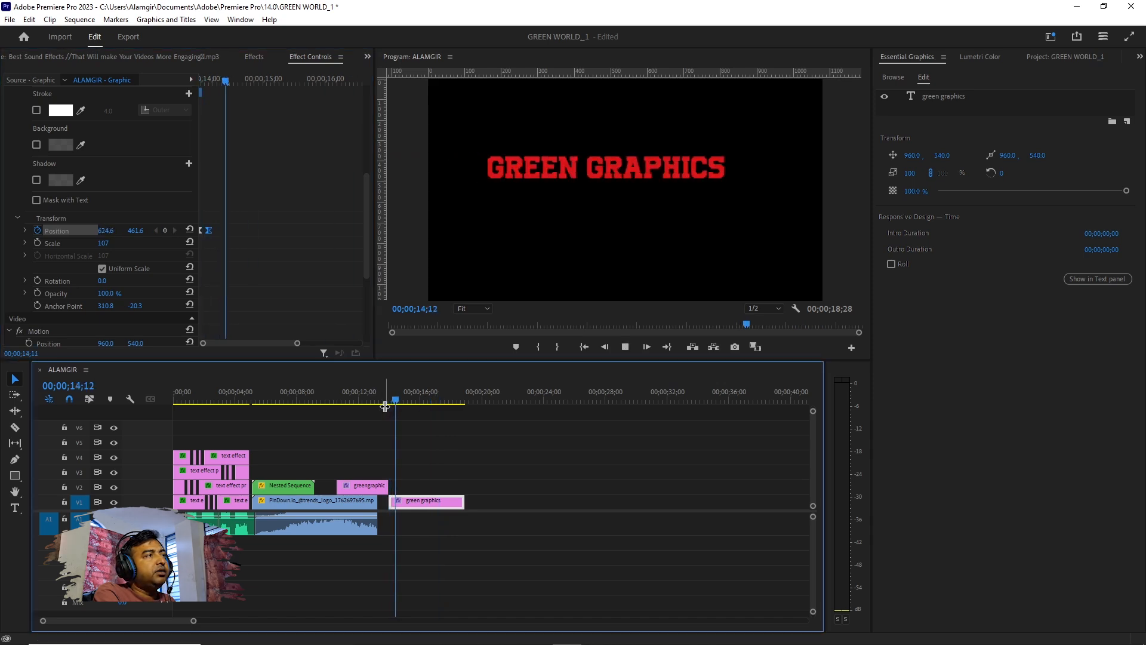
pyautogui.press('space')
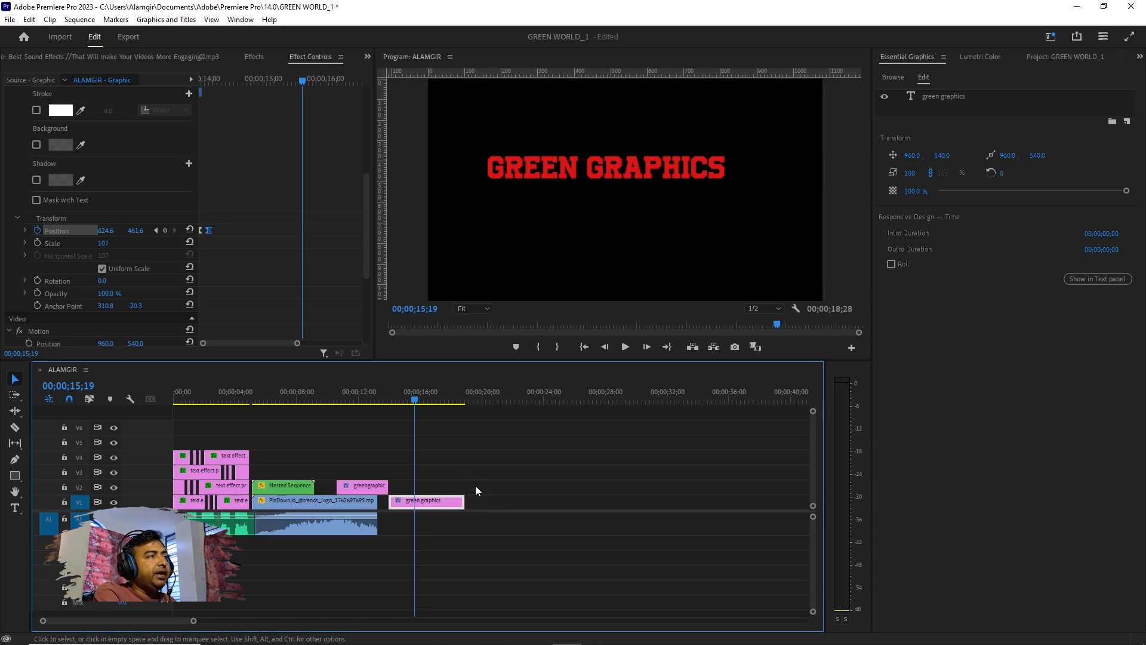
# Step: Delete the text's Position keyframes and place the playhead at 00;00;14;05
pyautogui.click(245, 241)
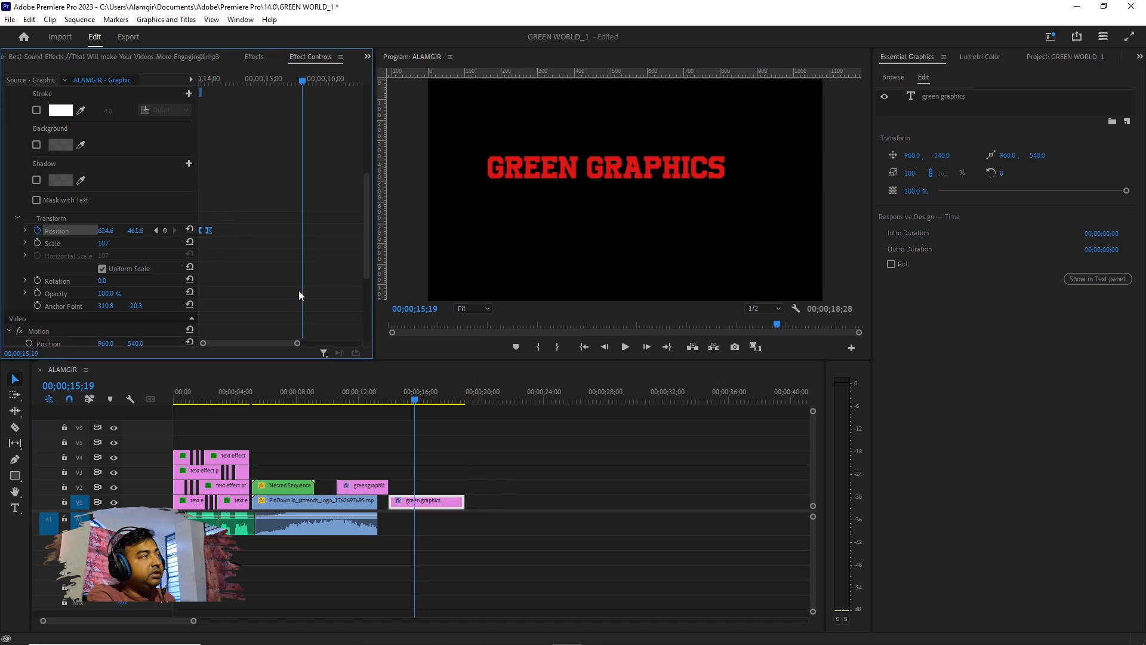
pyautogui.press('Delete')
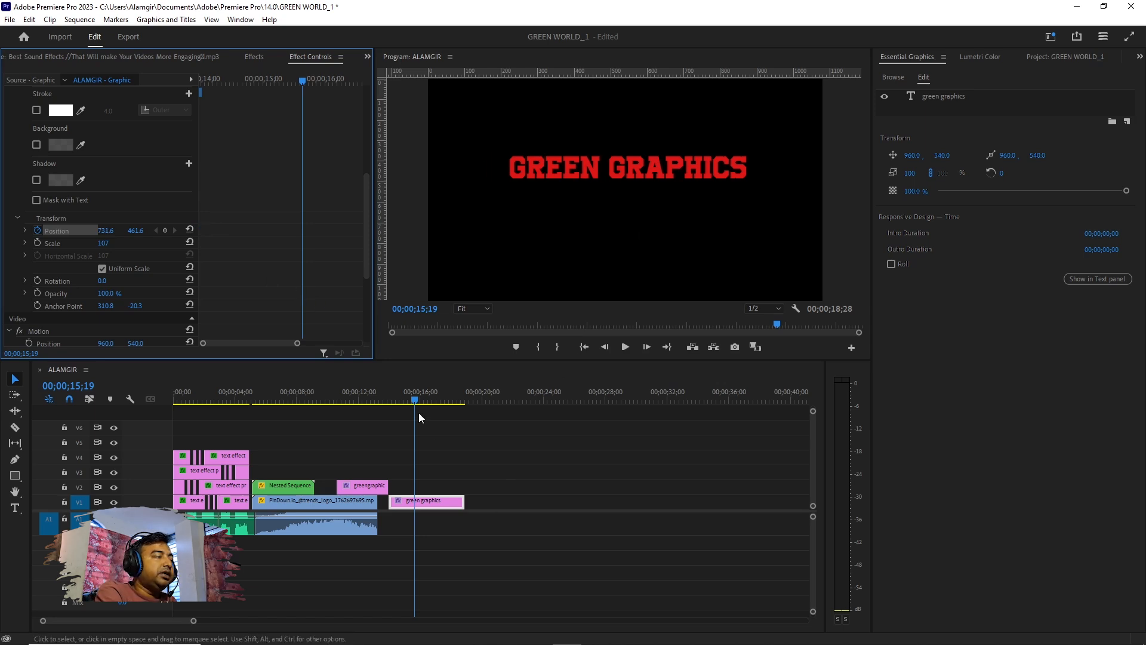
pyautogui.moveTo(415, 399); pyautogui.dragTo(391, 409)
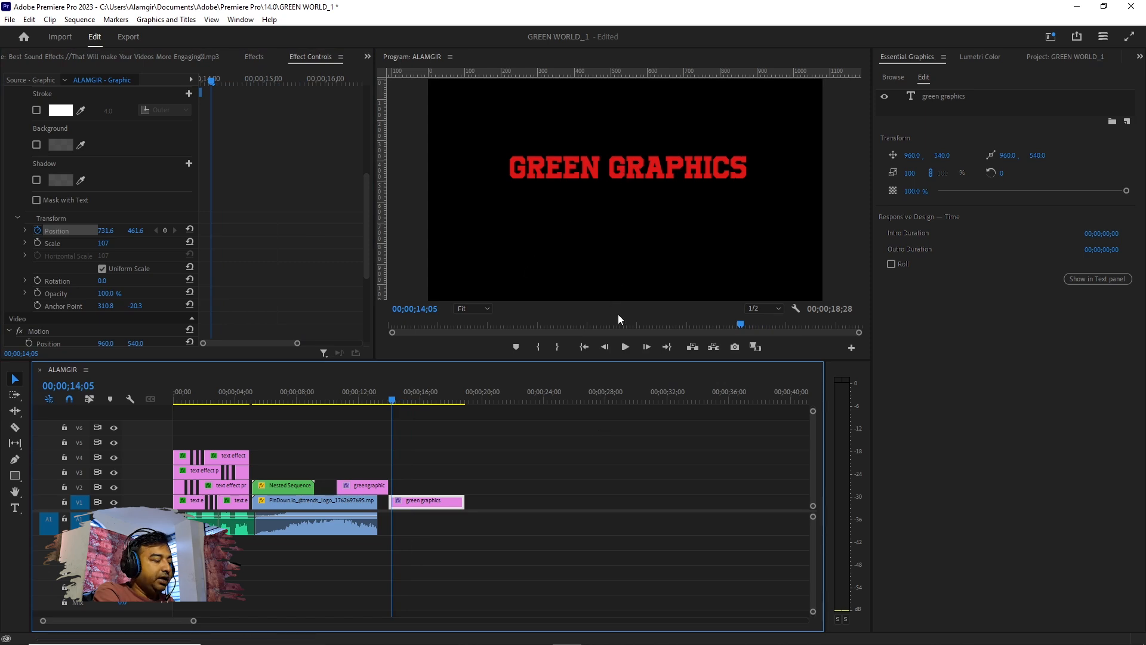
pyautogui.moveTo(622, 332); pyautogui.dragTo(620, 186)
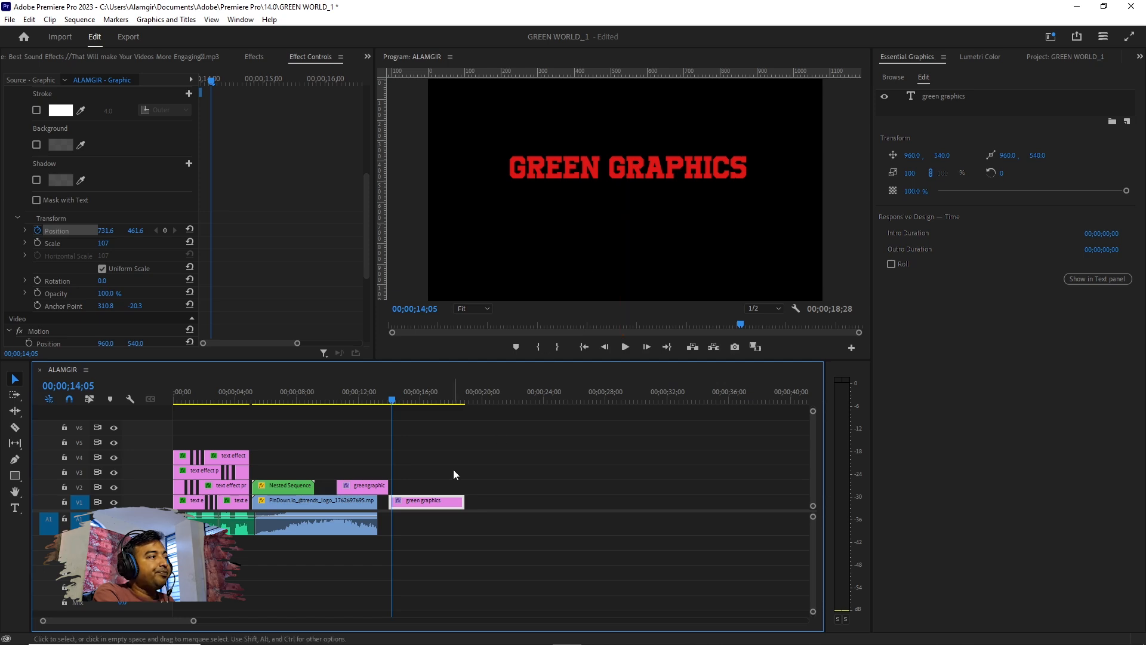
# Step: Animate the text's vertical Position from 1227.6 at 00;00;14;00 to 598.6 at 00;00;14;09, and play back the rise
pyautogui.moveTo(211, 80); pyautogui.dragTo(204, 83)
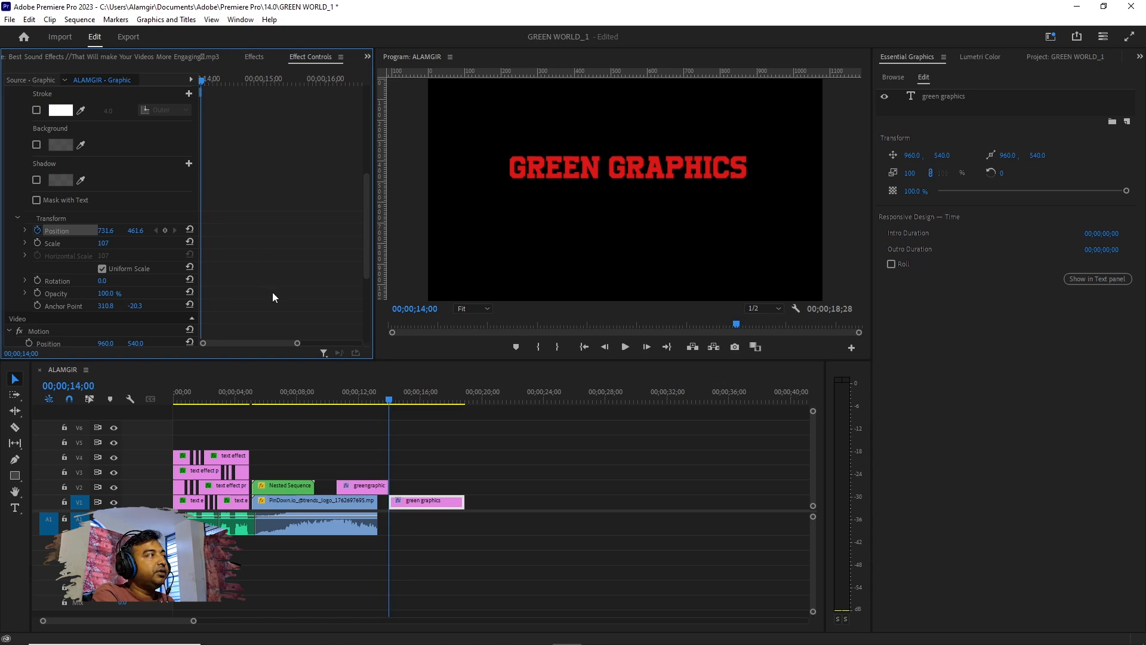
pyautogui.click(37, 231)
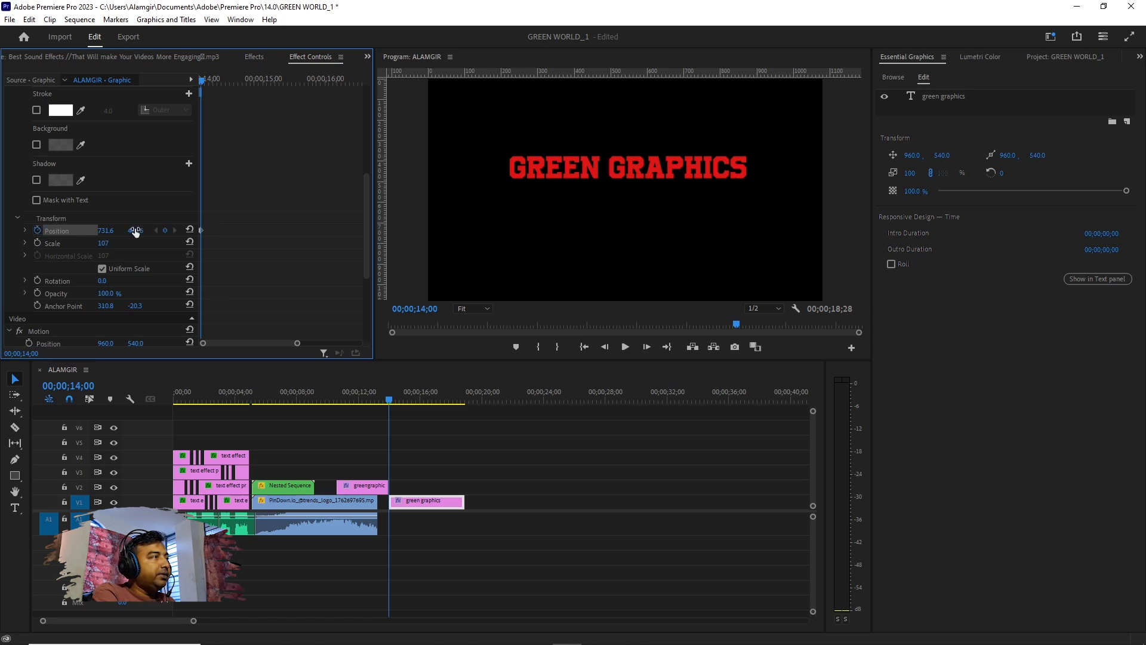
pyautogui.moveTo(136, 232); pyautogui.dragTo(354, 232)
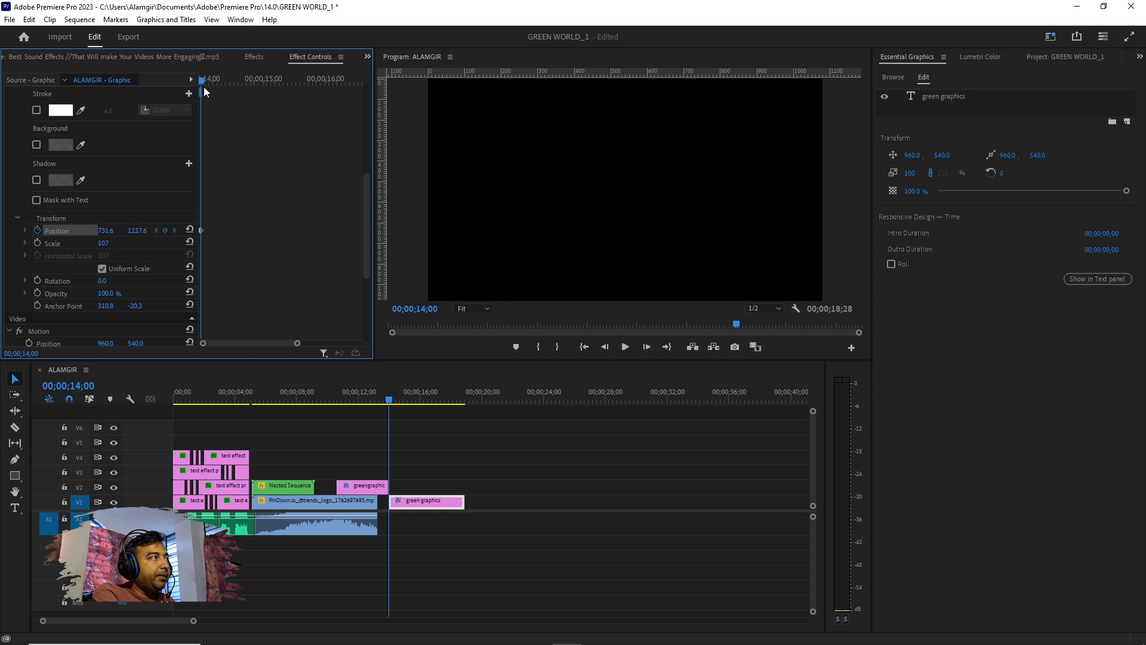
pyautogui.moveTo(203, 80); pyautogui.dragTo(221, 83)
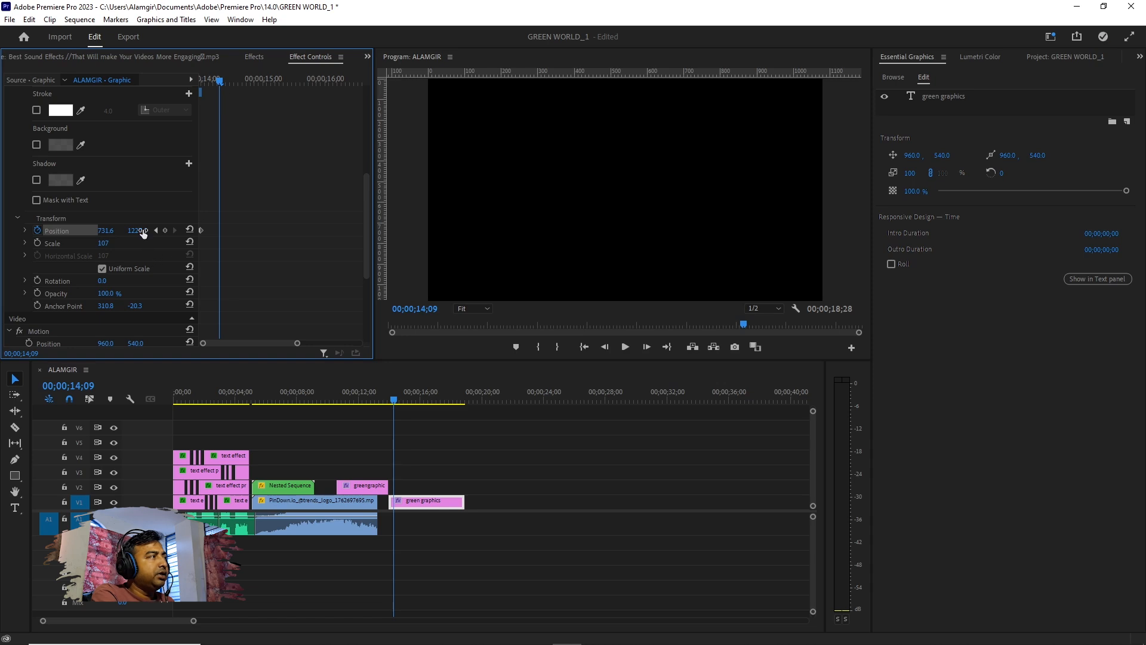
pyautogui.moveTo(137, 231); pyautogui.dragTo(3, 230)
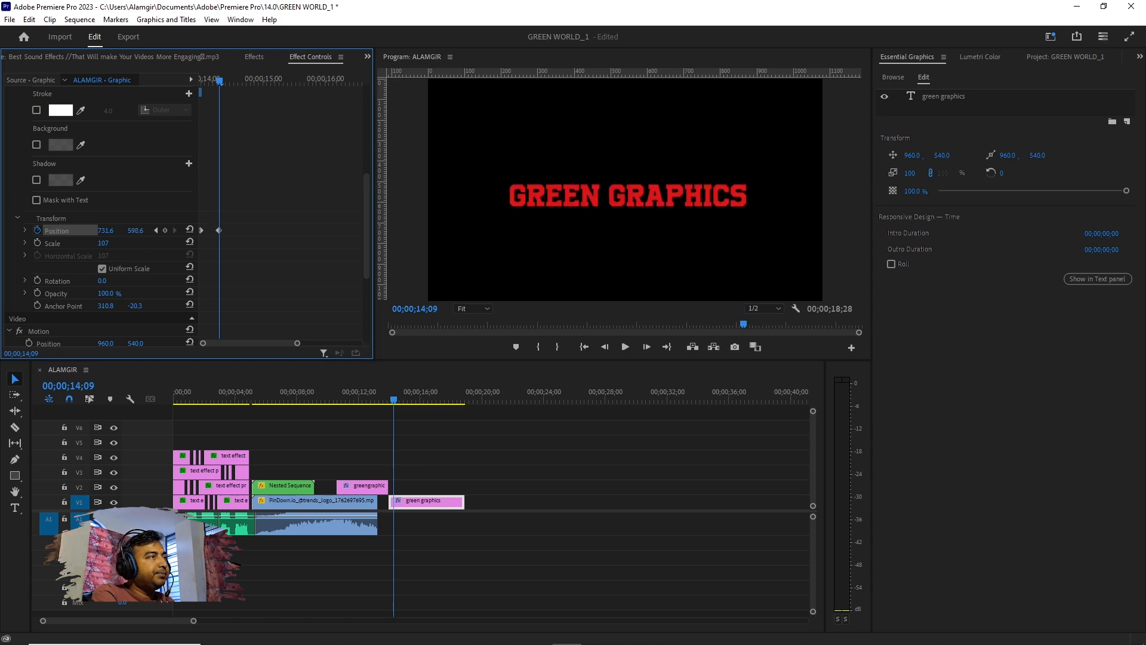
pyautogui.moveTo(223, 82); pyautogui.dragTo(189, 76)
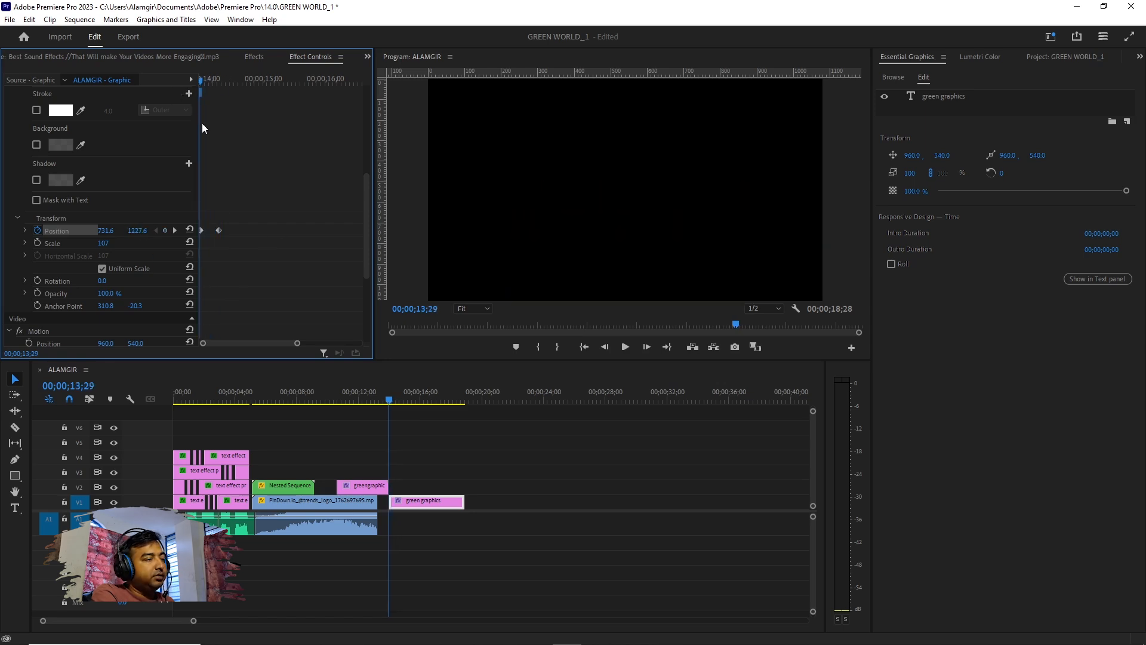
pyautogui.press('space')
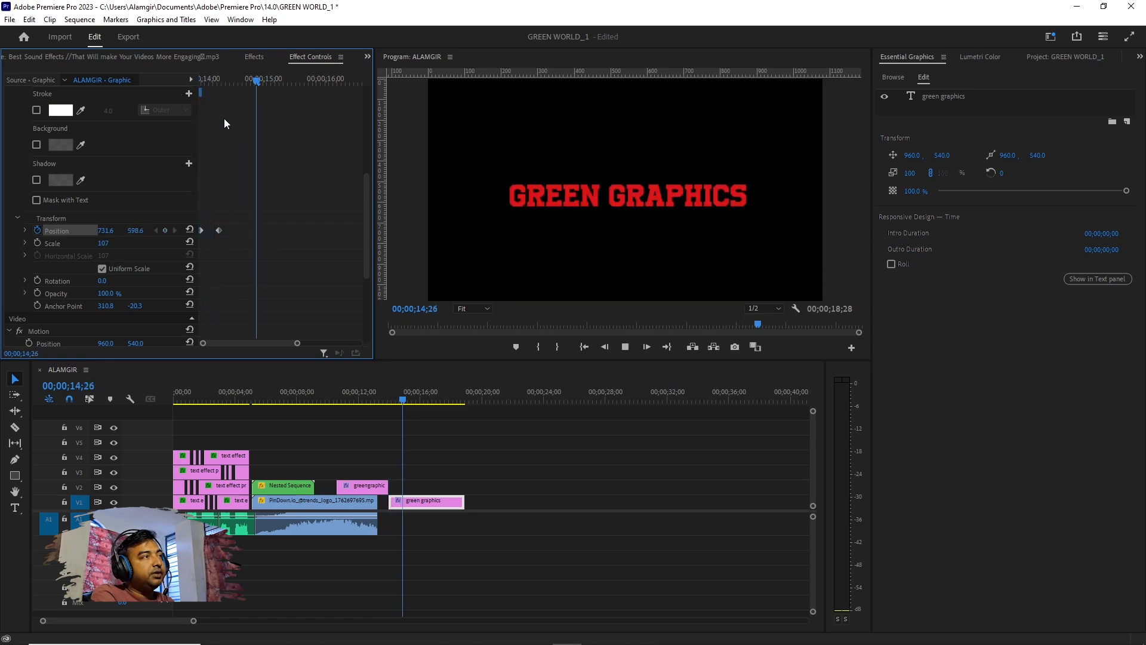
pyautogui.press('space')
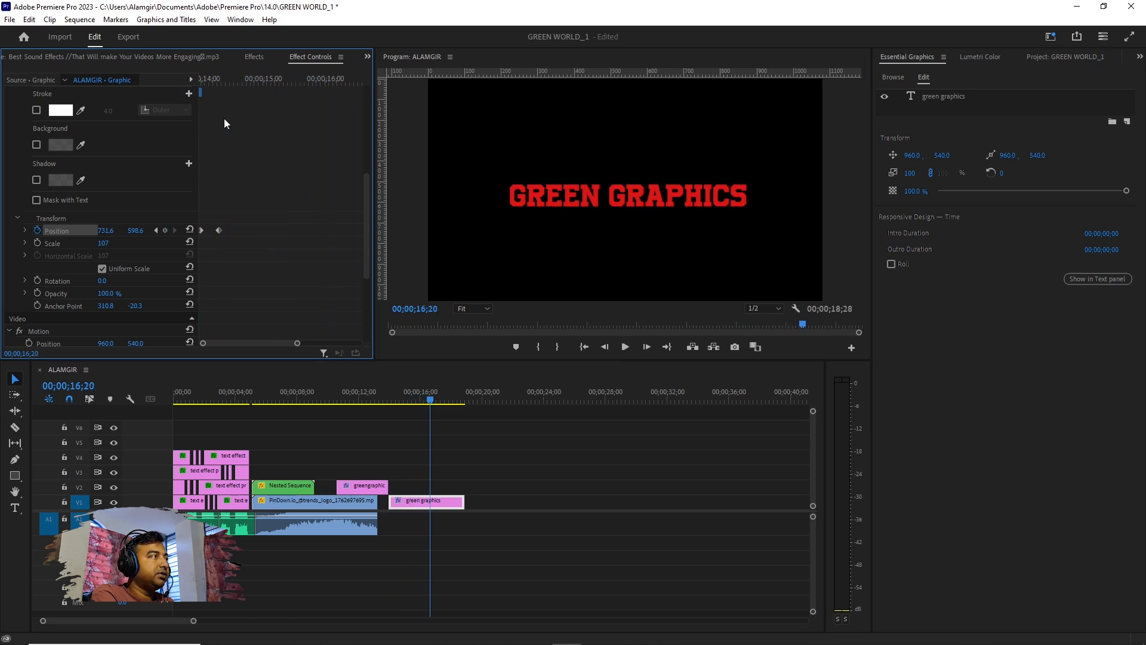
# Step: Apply Ease Out to the first vertical Position keyframe and Ease In to the second, and play back the eased rise
pyautogui.rightClick(202, 229)
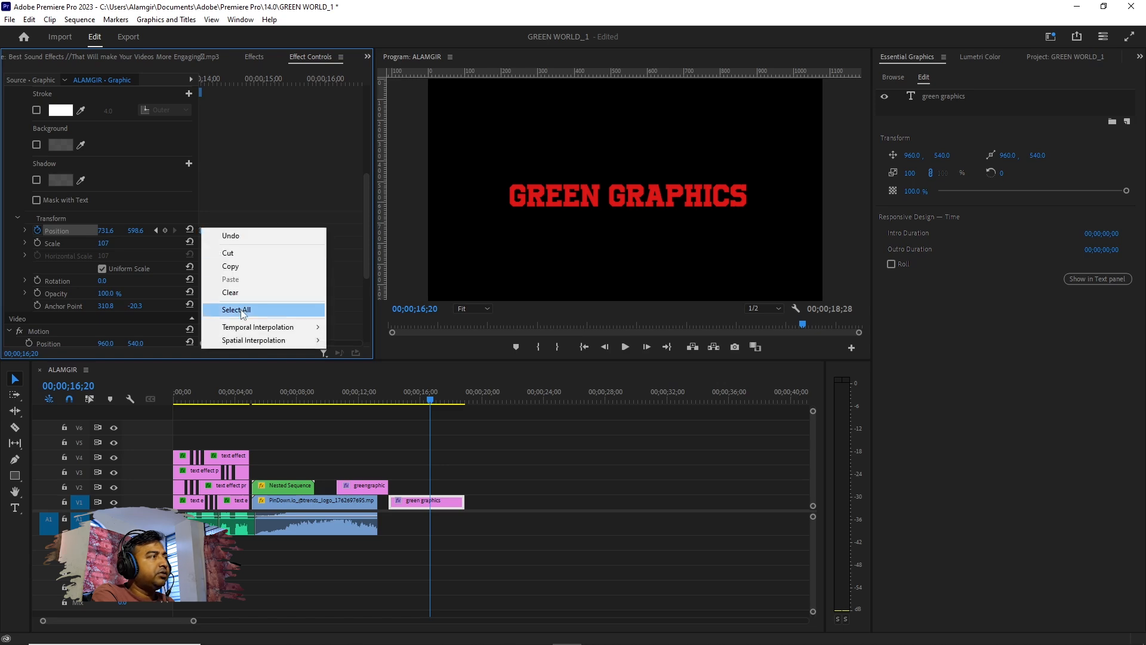
pyautogui.moveTo(281, 328)
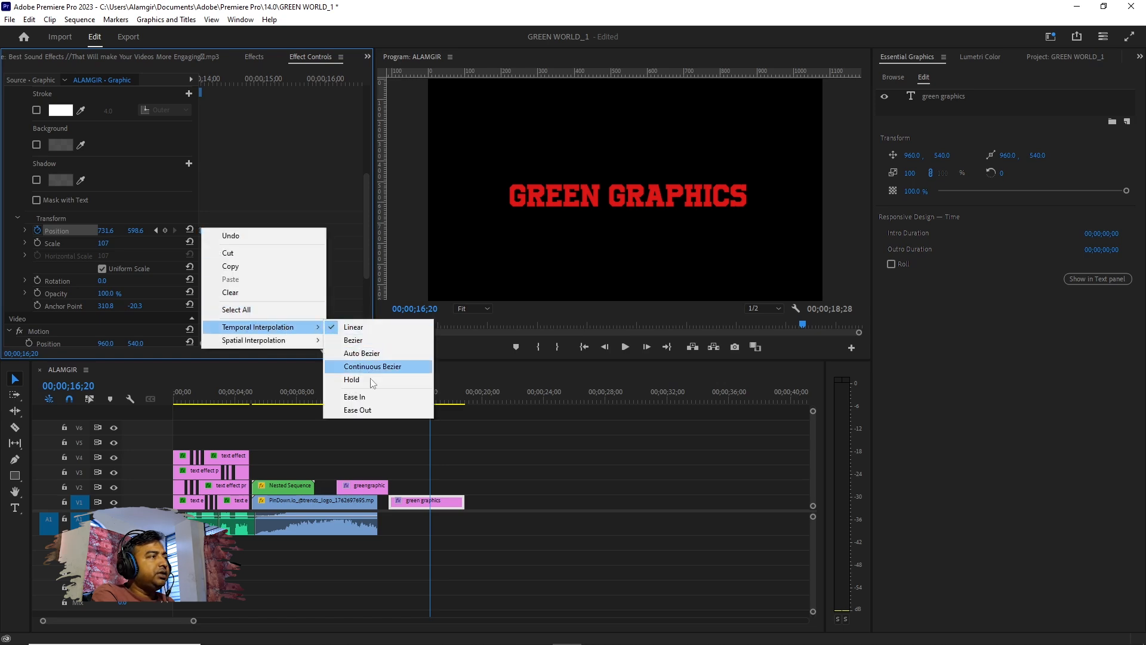
pyautogui.click(381, 412)
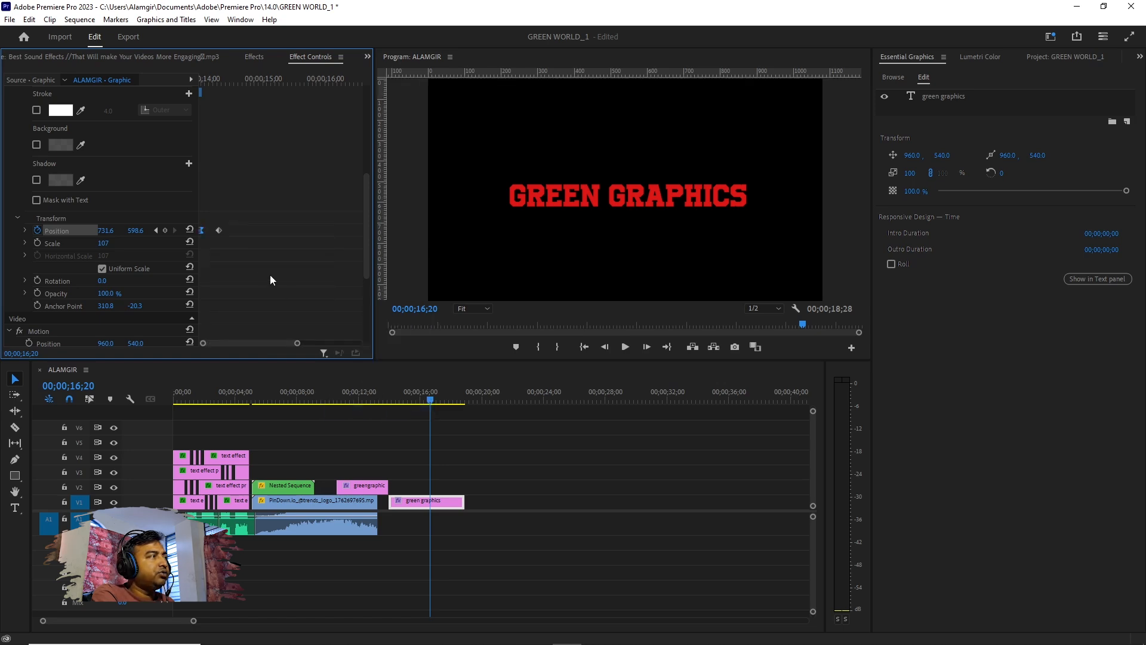
pyautogui.rightClick(219, 234)
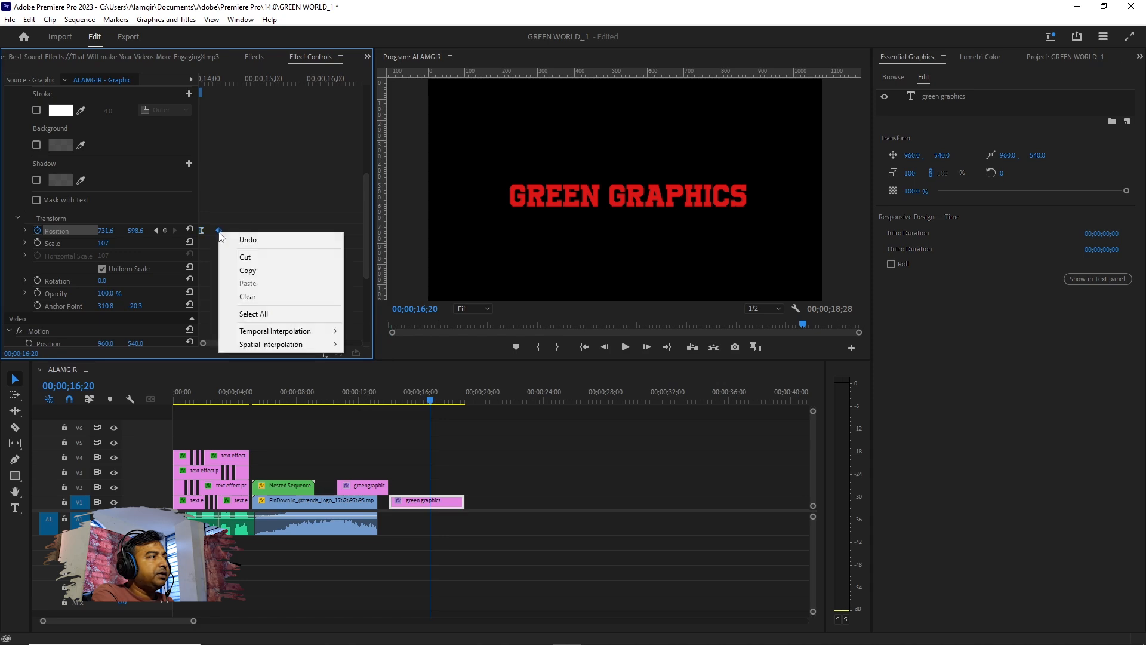
pyautogui.moveTo(286, 335)
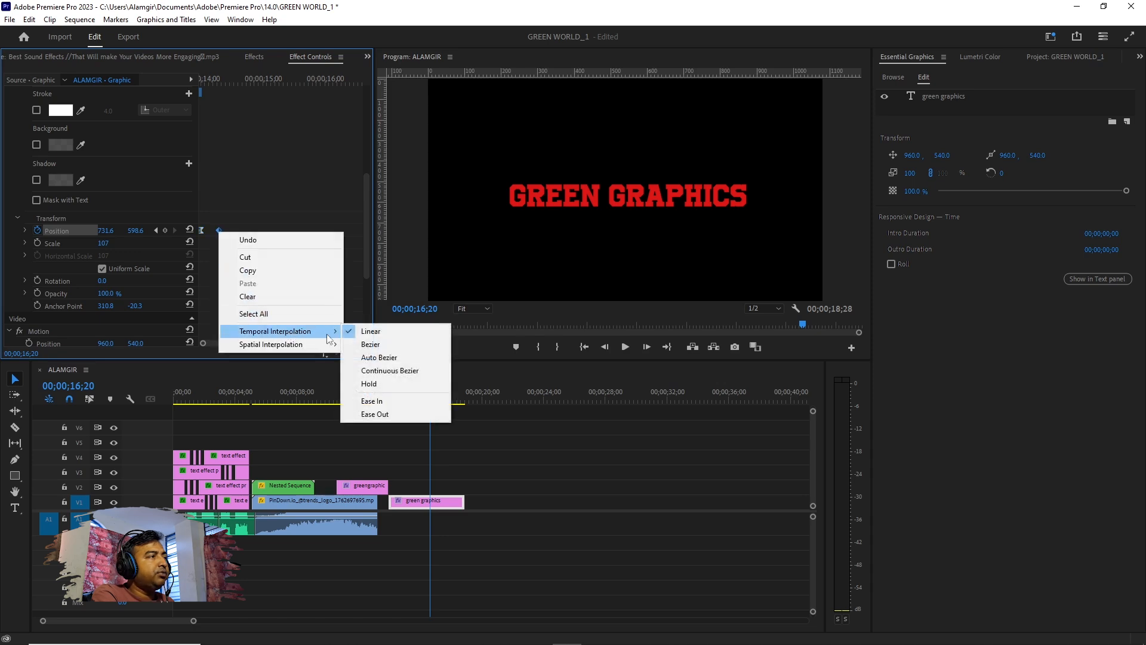
pyautogui.click(373, 401)
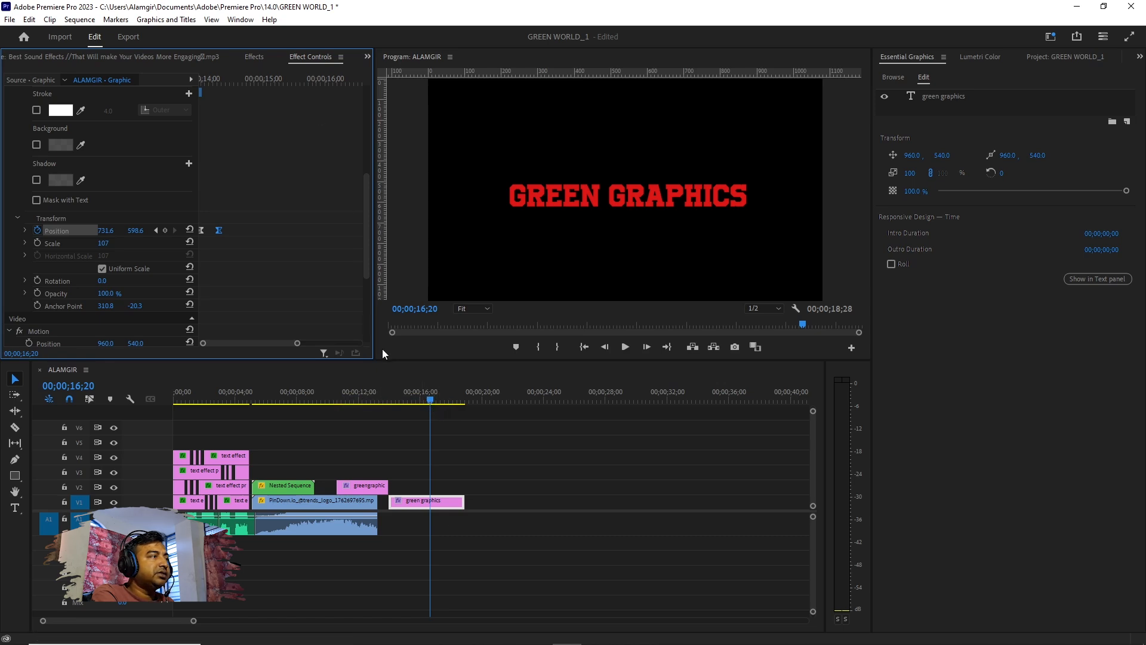
pyautogui.moveTo(430, 400); pyautogui.dragTo(385, 403)
pyautogui.press('space')
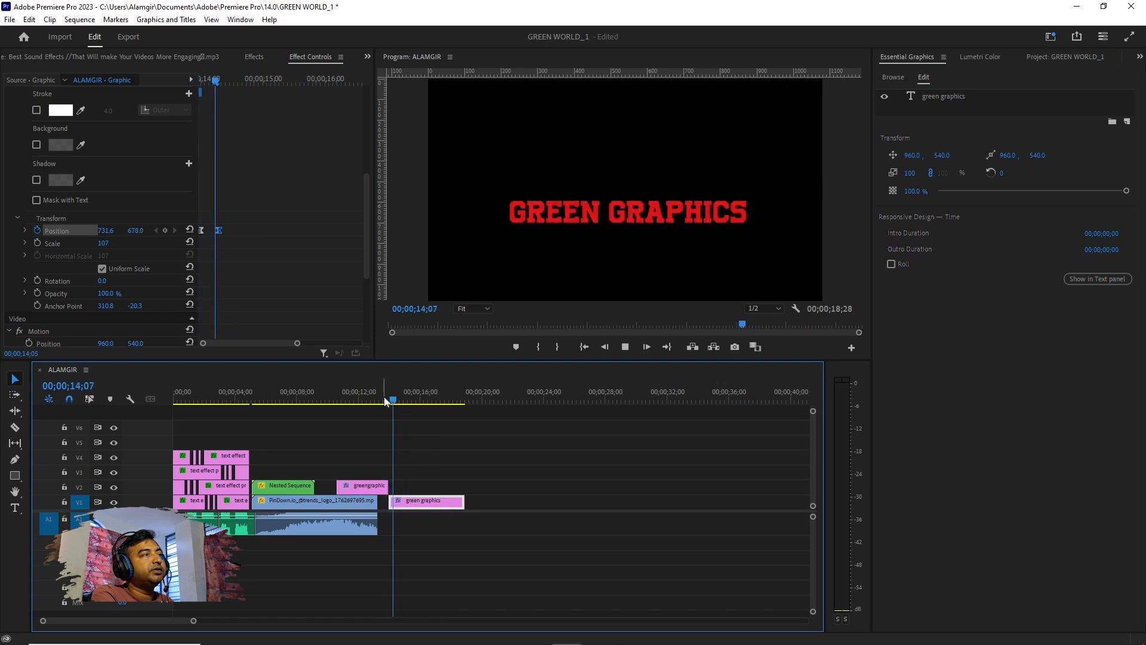
pyautogui.press('space')
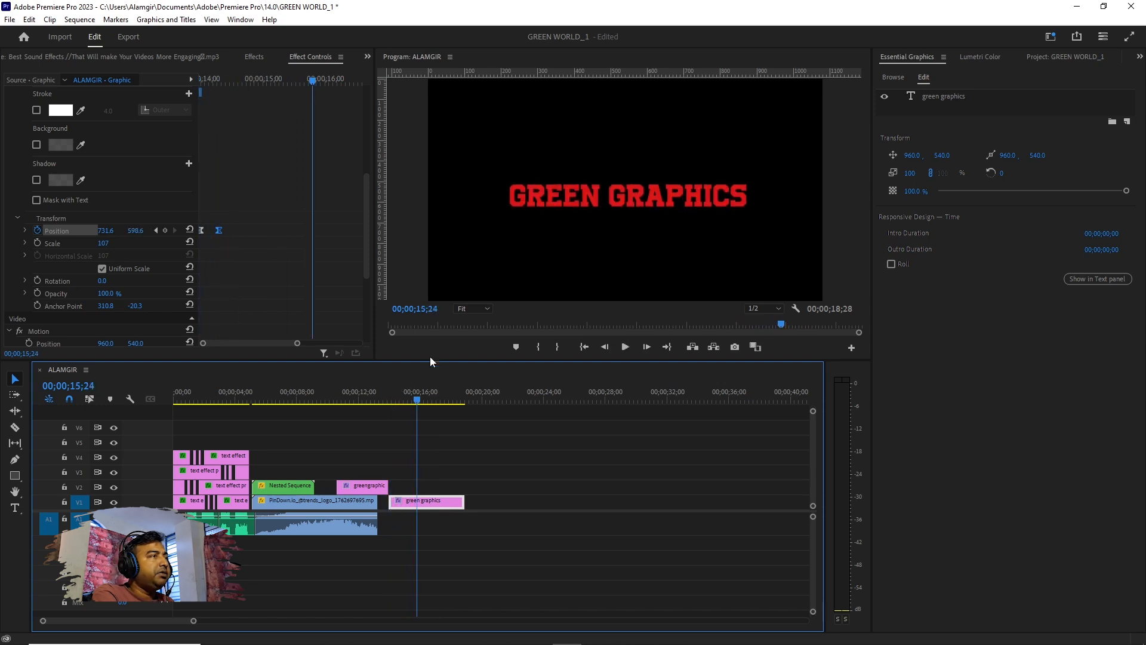
# Step: Slow the rise by moving the second Position keyframe to about 00;00;14;23, and play it back from the clip's start
pyautogui.moveTo(220, 230); pyautogui.dragTo(251, 231)
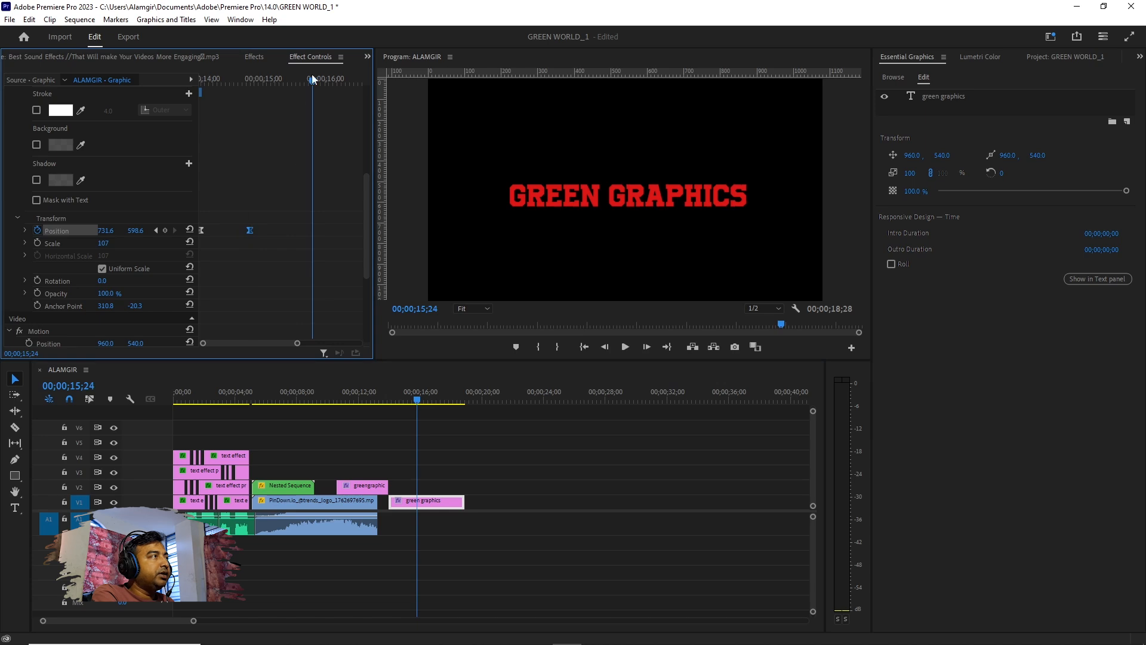
pyautogui.moveTo(312, 80); pyautogui.dragTo(170, 88)
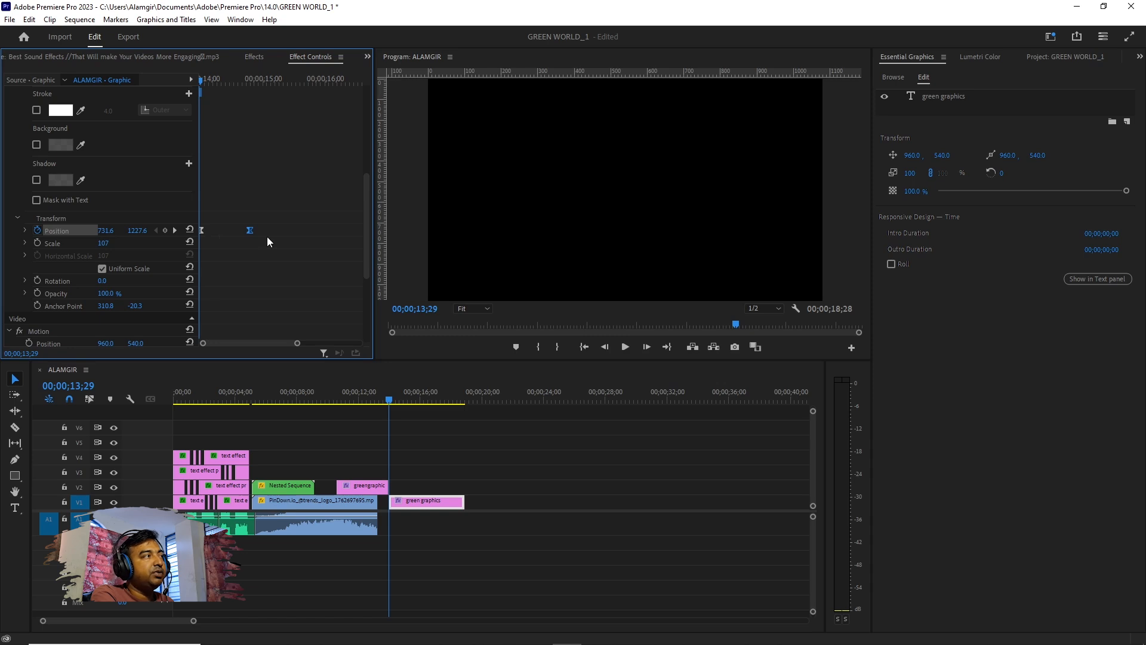
pyautogui.press('space')
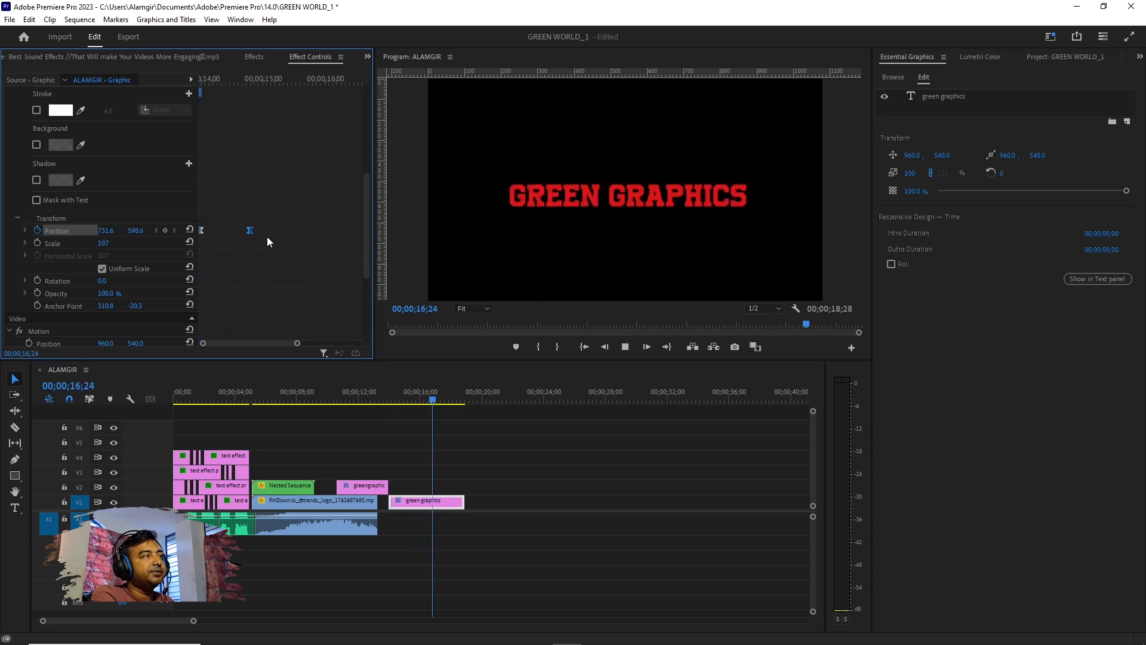
pyautogui.press('space')
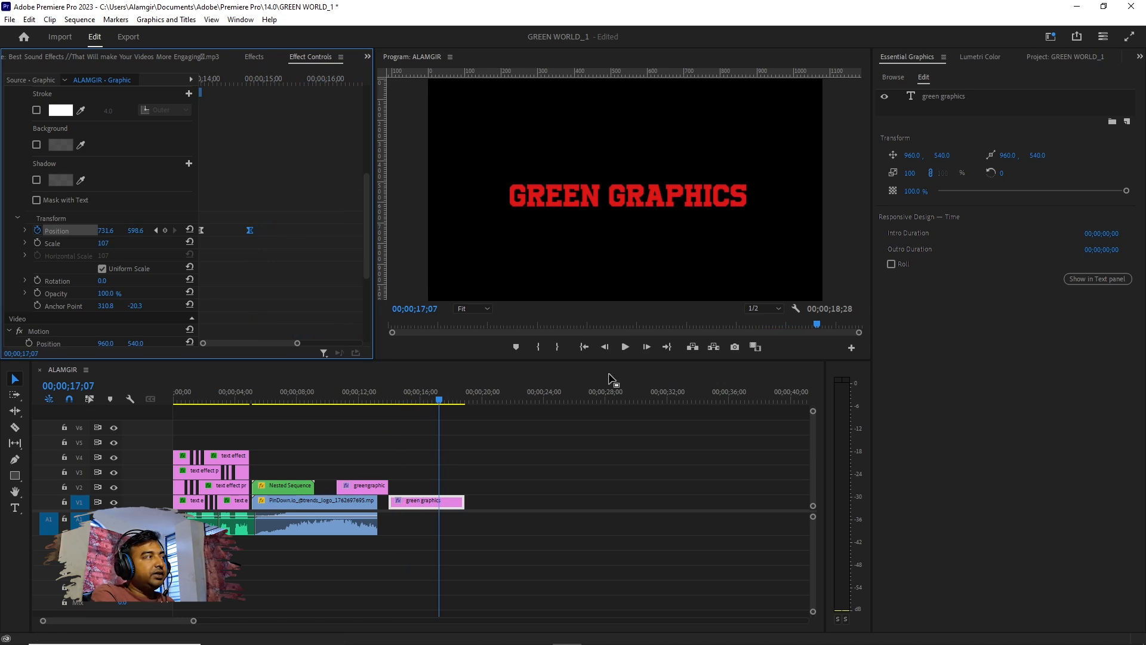
# Step: Delete both Position keyframes and turn off keyframing for the text's Position
pyautogui.moveTo(271, 216); pyautogui.dragTo(191, 230)
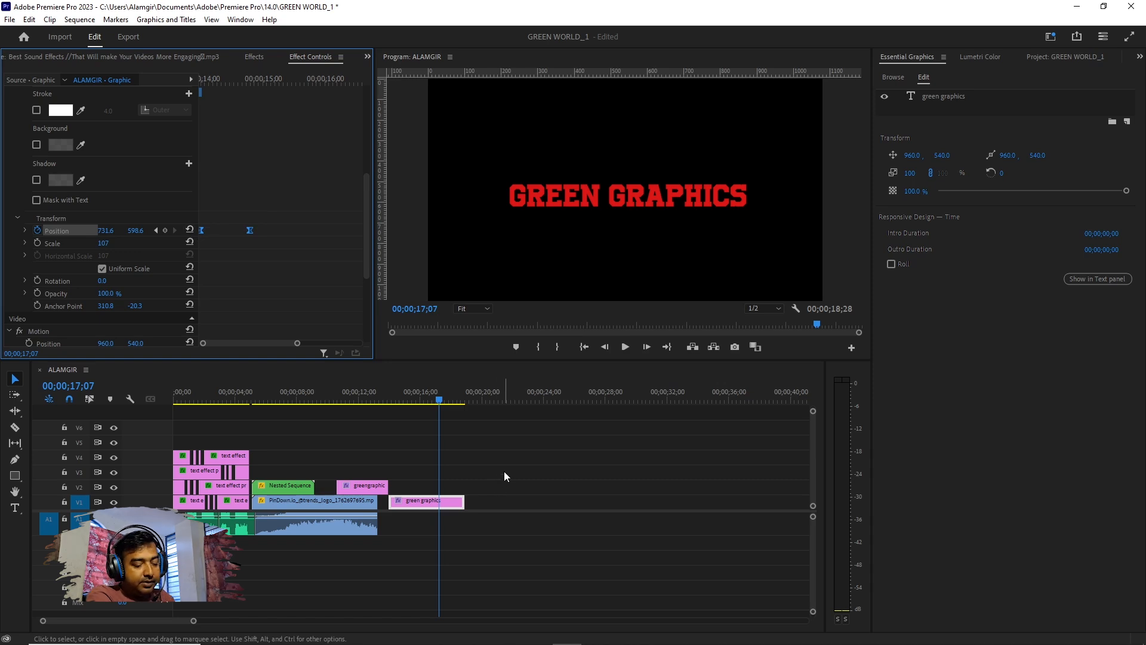
pyautogui.press('Delete')
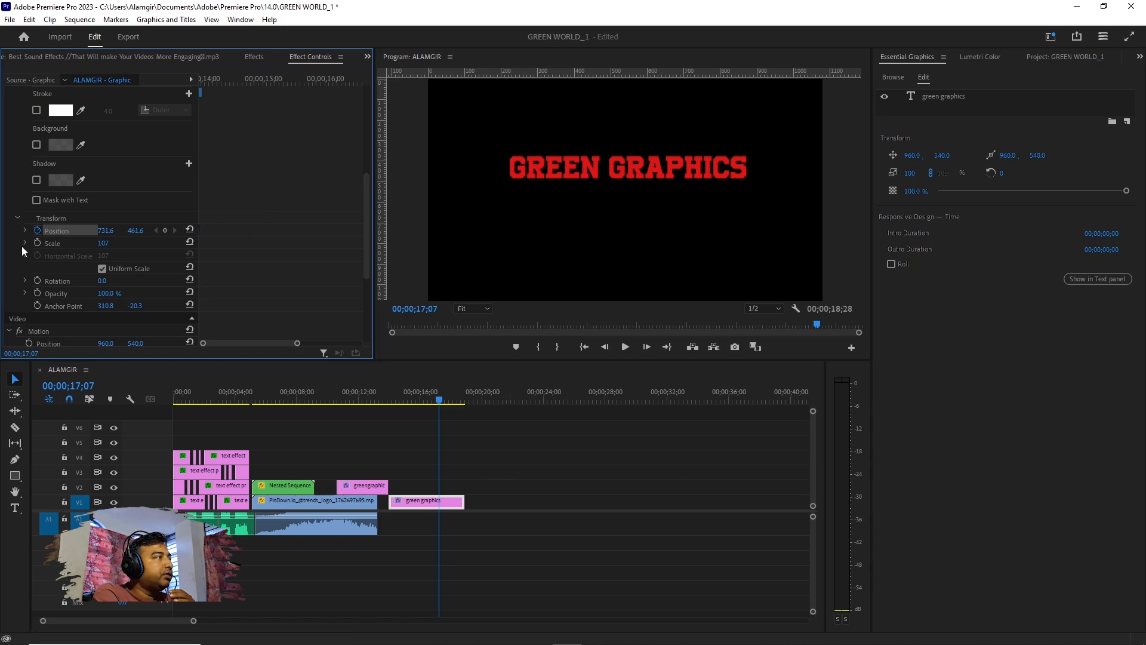
pyautogui.click(38, 230)
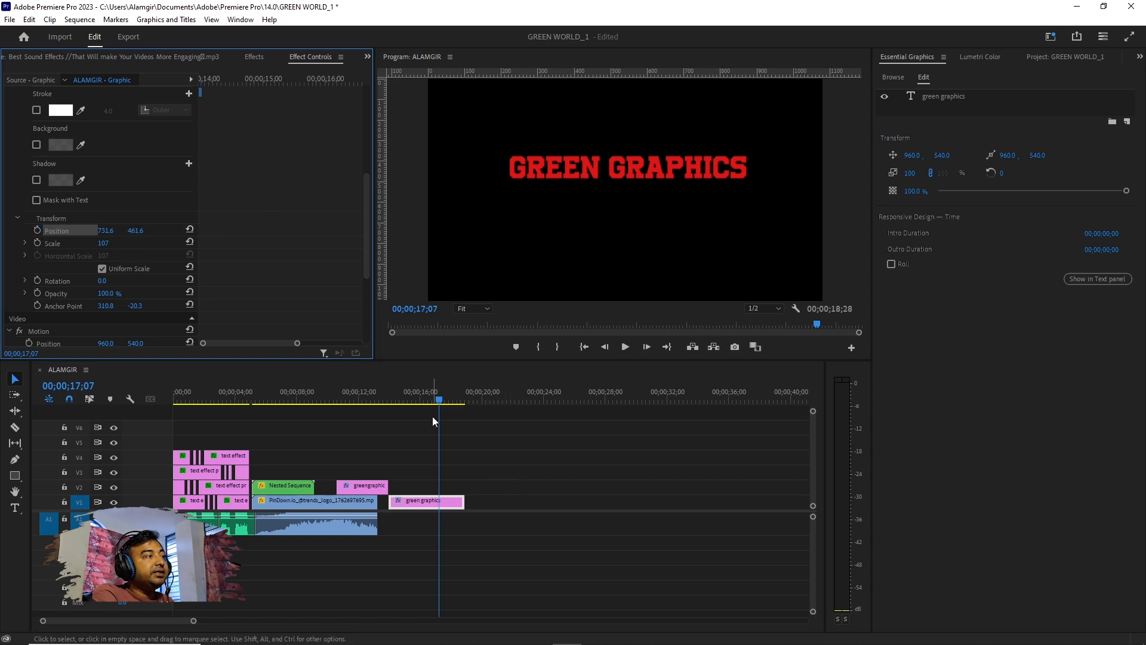
# Step: Set the text's Scale to 26, enable Scale keyframing, and move its first keyframe to the clip's start
pyautogui.moveTo(439, 407); pyautogui.dragTo(392, 410)
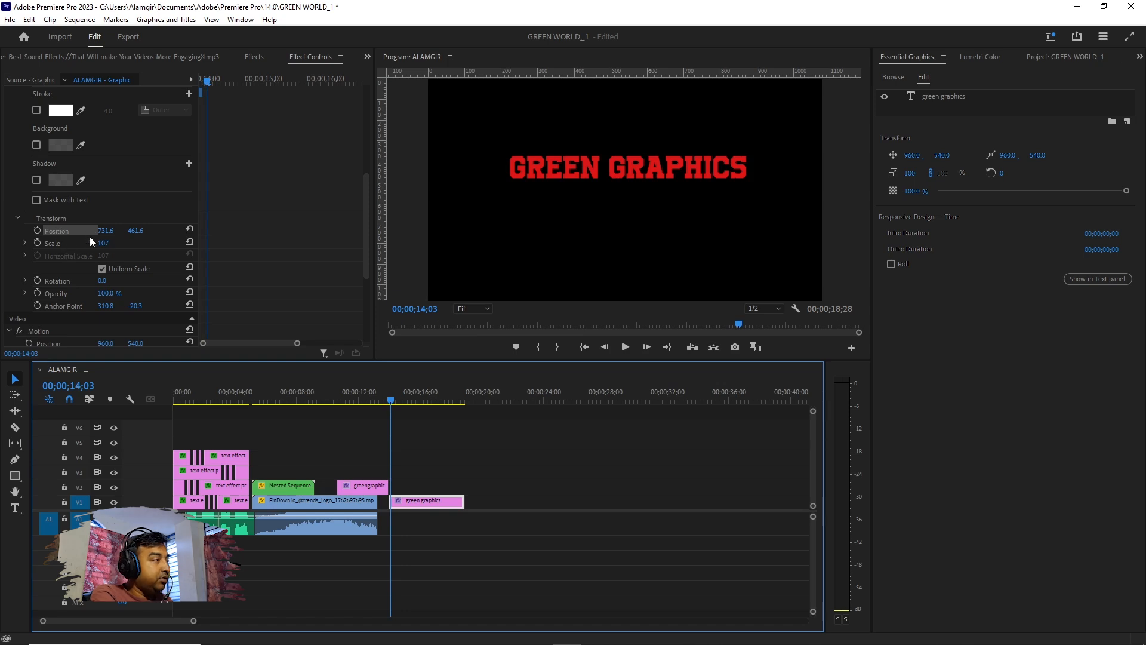
pyautogui.moveTo(104, 234)
pyautogui.mouseDown()
pyautogui.moveTo(82, 245)
pyautogui.moveTo(130, 253)
pyautogui.mouseUp()
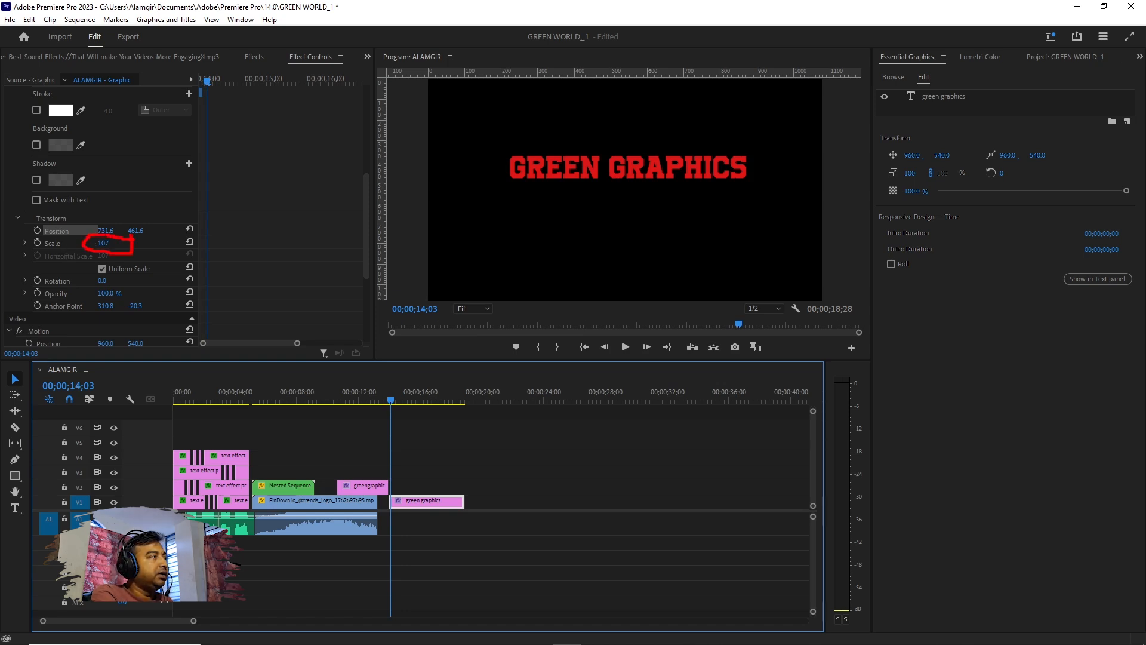
pyautogui.press('Escape')
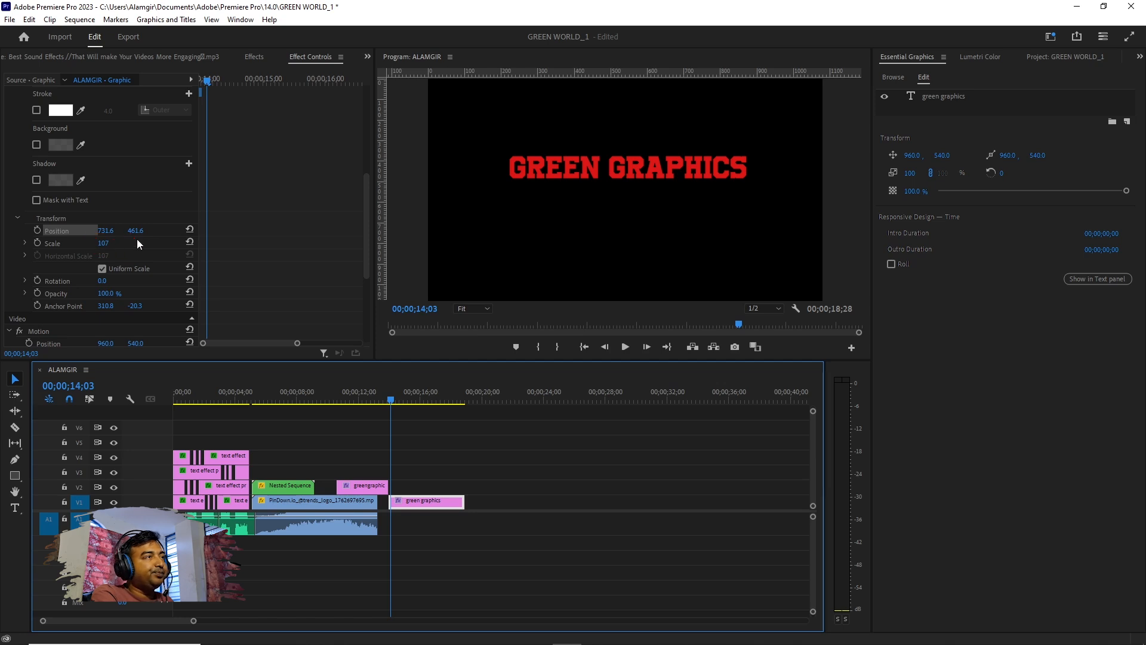
pyautogui.moveTo(105, 243); pyautogui.dragTo(55, 243)
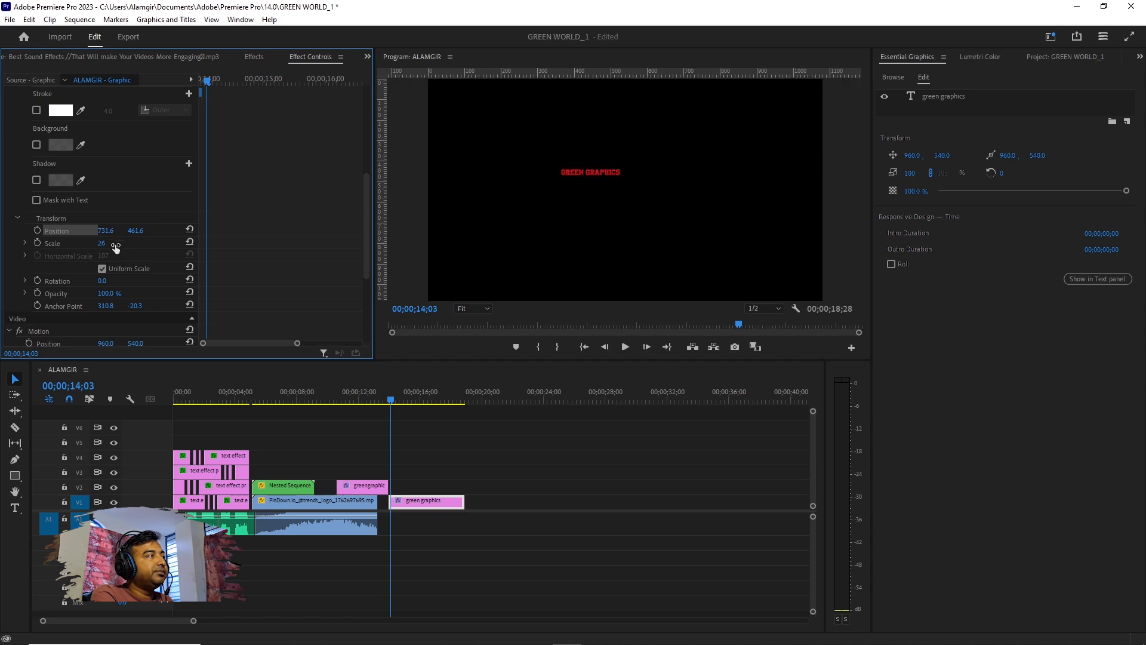
pyautogui.click(37, 244)
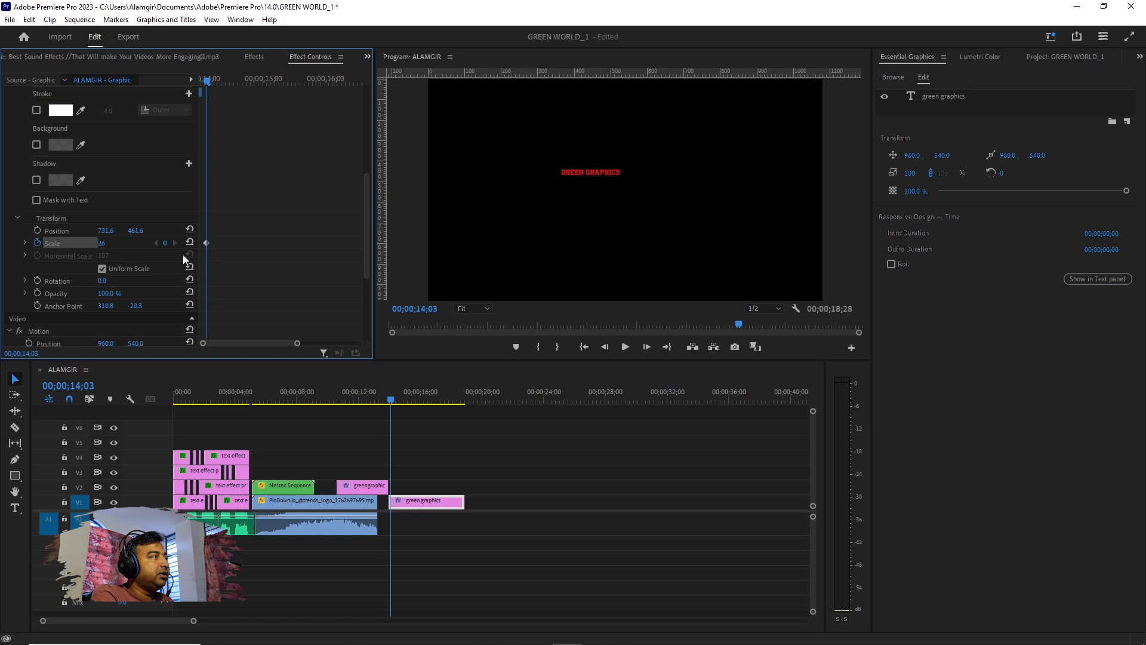
pyautogui.moveTo(207, 242); pyautogui.dragTo(203, 242)
# Step: Add a second Scale keyframe of 146 at 00;00;16;09 and play back the growth from the clip's start
pyautogui.moveTo(206, 83); pyautogui.dragTo(343, 111)
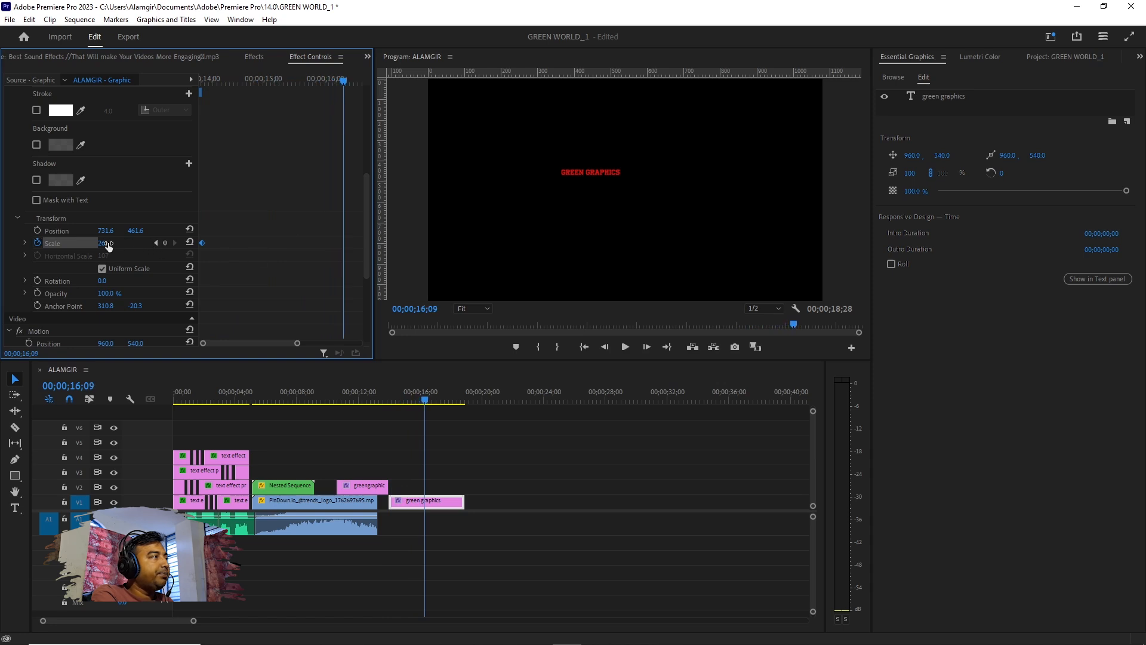
pyautogui.moveTo(102, 244); pyautogui.dragTo(173, 244)
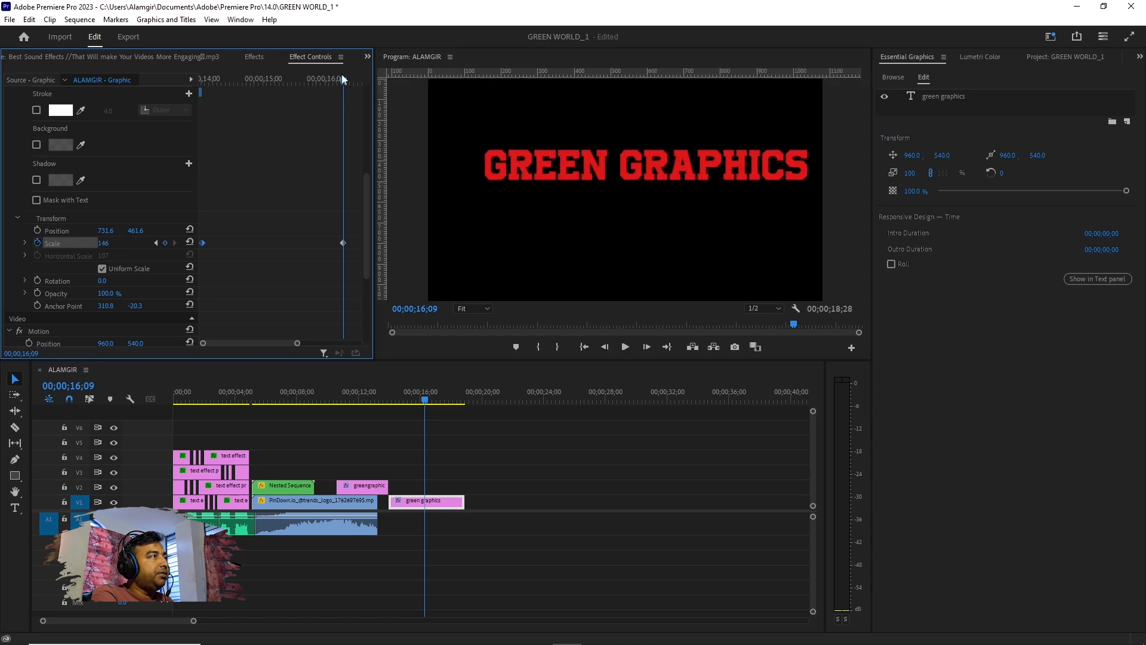
pyautogui.moveTo(342, 83); pyautogui.dragTo(174, 113)
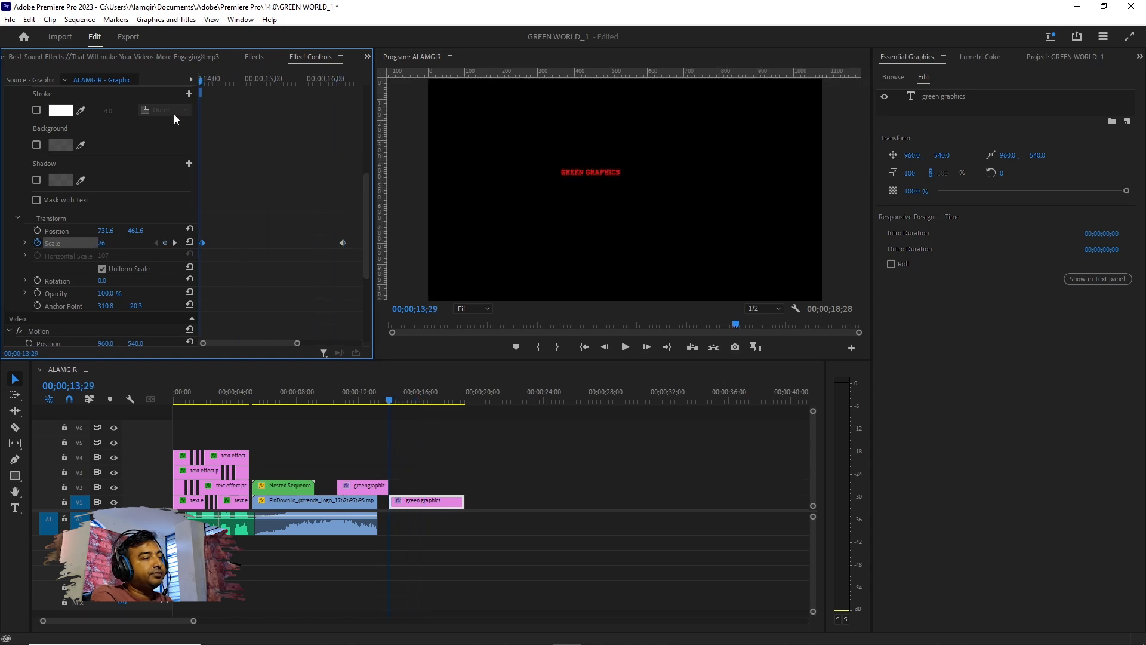
pyautogui.press('space')
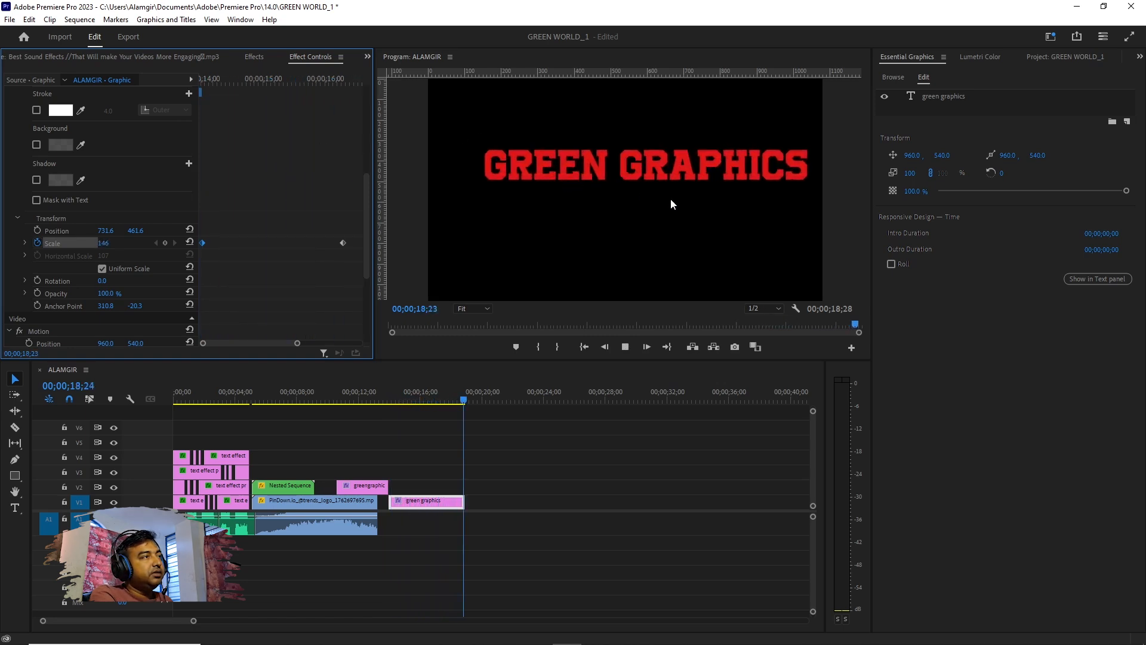
# Step: Apply Ease Out to the first Scale keyframe and Ease In to the second, and play back the eased growth
pyautogui.rightClick(201, 244)
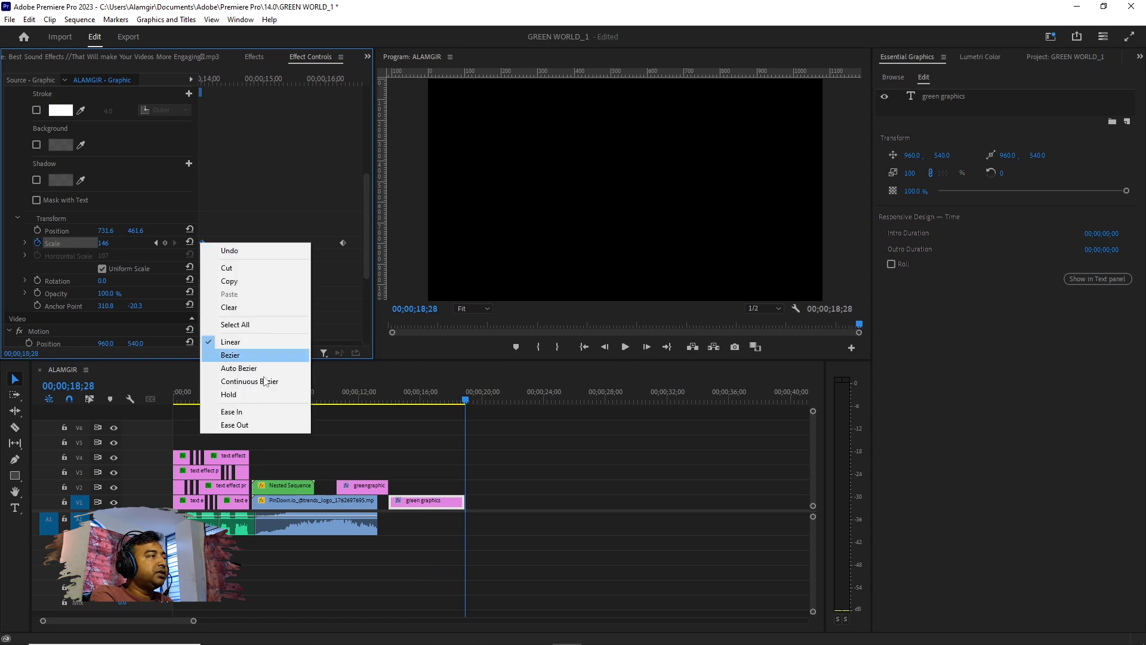
pyautogui.click(265, 424)
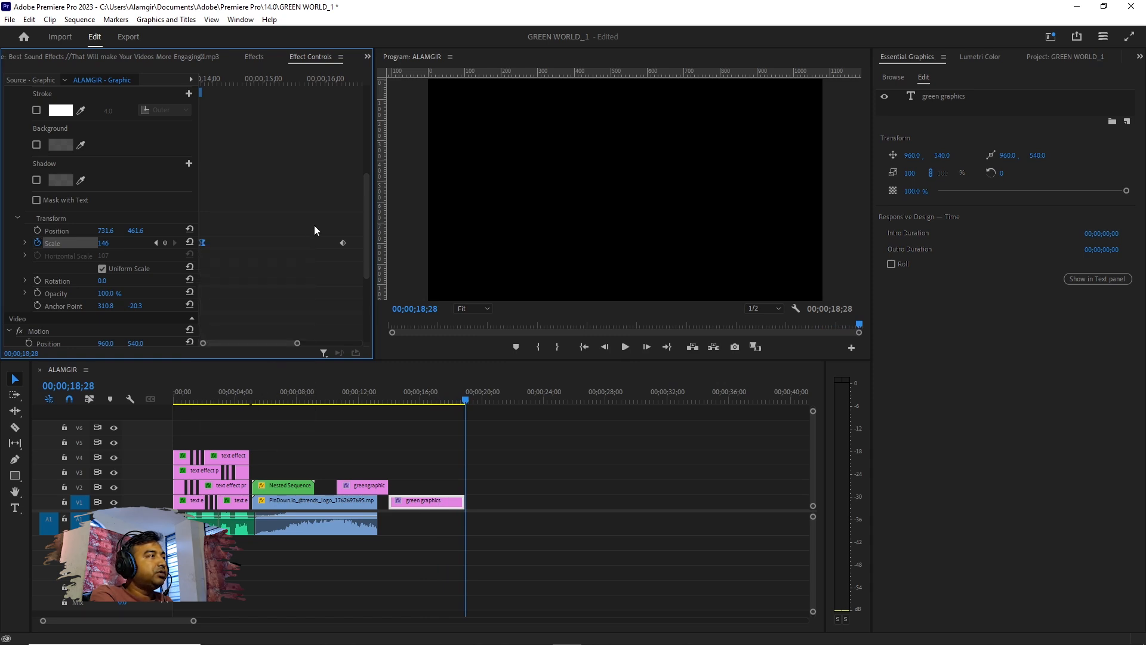
pyautogui.rightClick(343, 244)
pyautogui.click(392, 410)
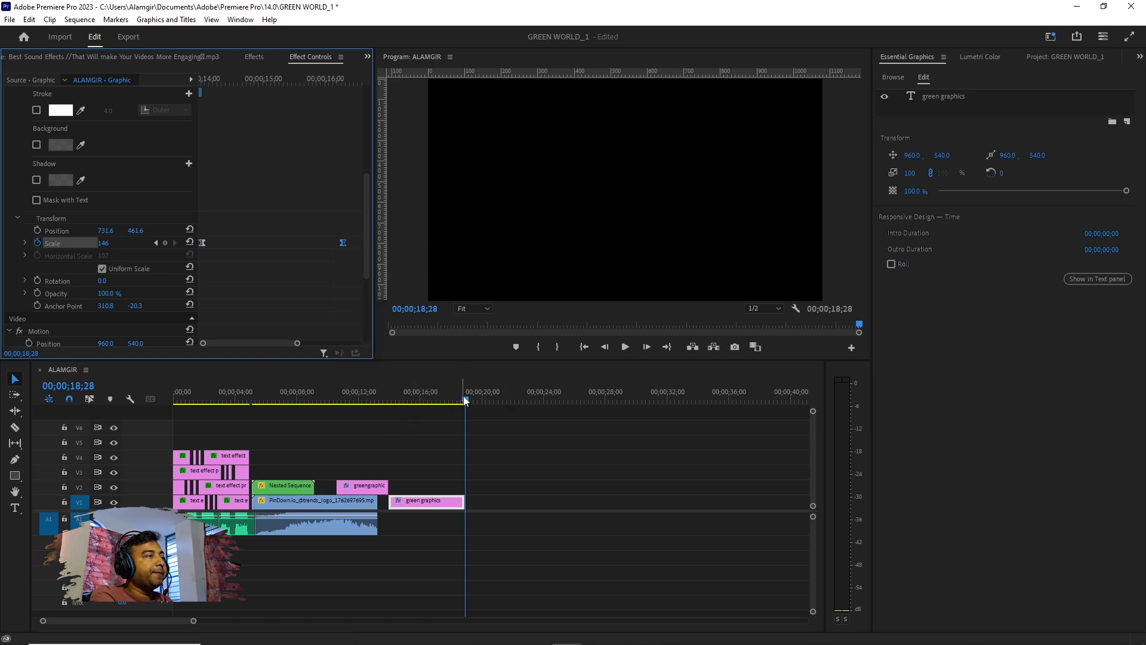
pyautogui.press('space')
pyautogui.press('space')
pyautogui.click(394, 404)
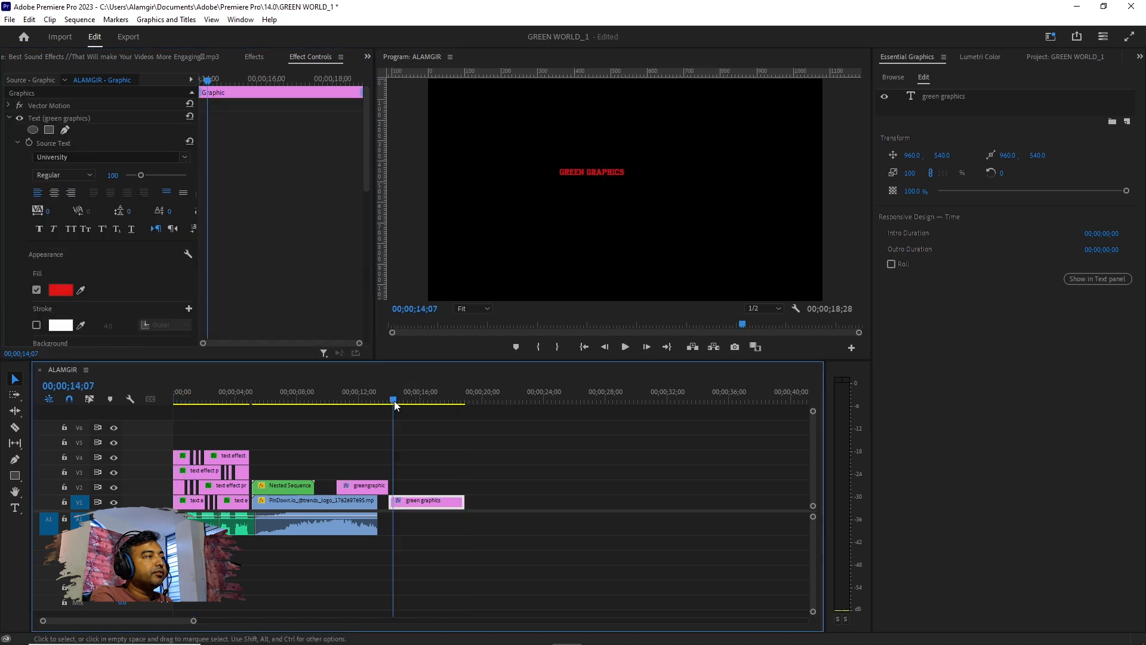
pyautogui.moveTo(394, 405); pyautogui.dragTo(392, 407)
pyautogui.press('space')
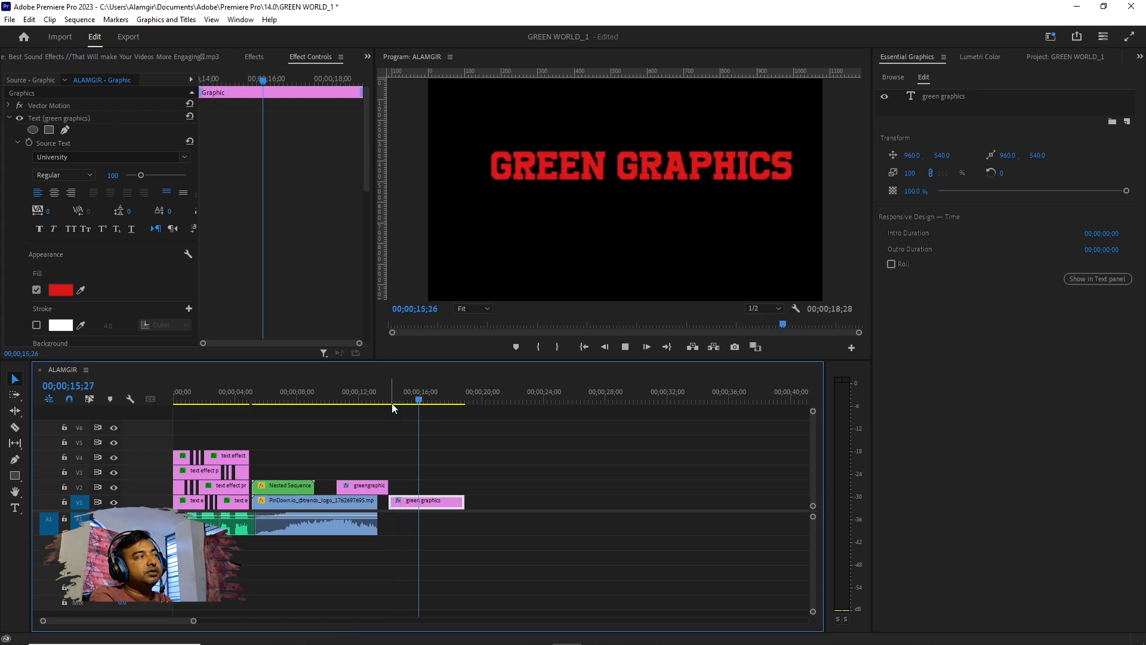